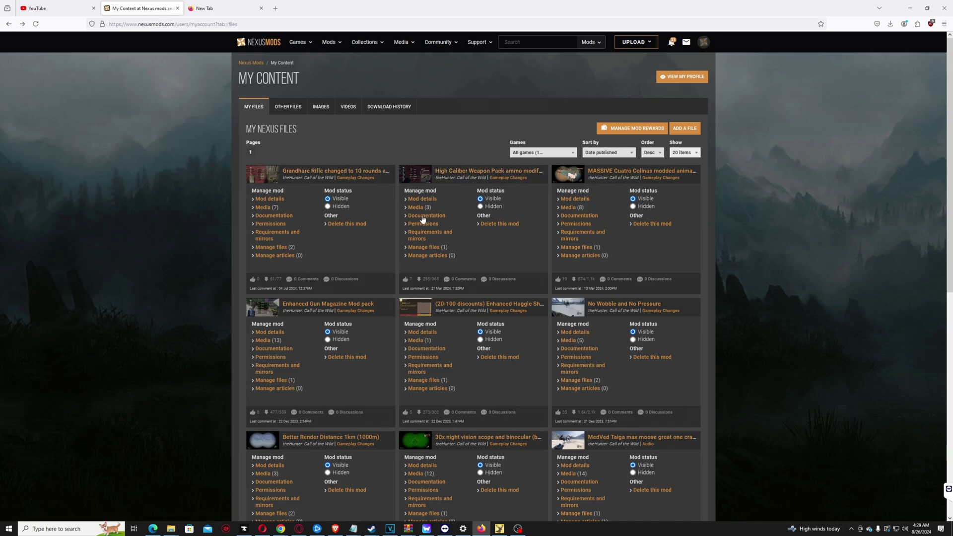
Step: Scroll through the uploaded mods list on the My Content page
scroll(199, 181, "down", 3)
scroll(188, 196, "down", 1)
scroll(187, 196, "down", 1)
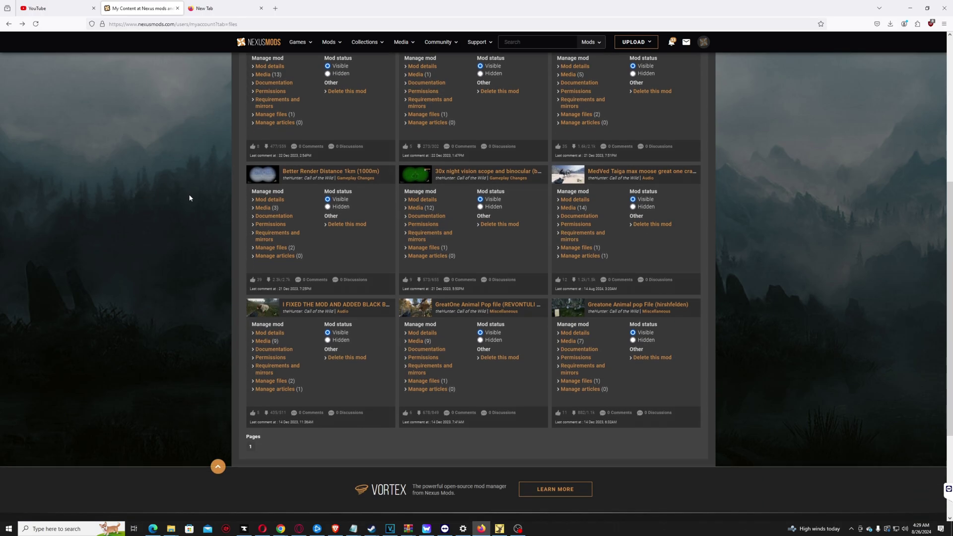
scroll(187, 196, "down", 1)
scroll(186, 199, "down", 1)
scroll(187, 199, "down", 1)
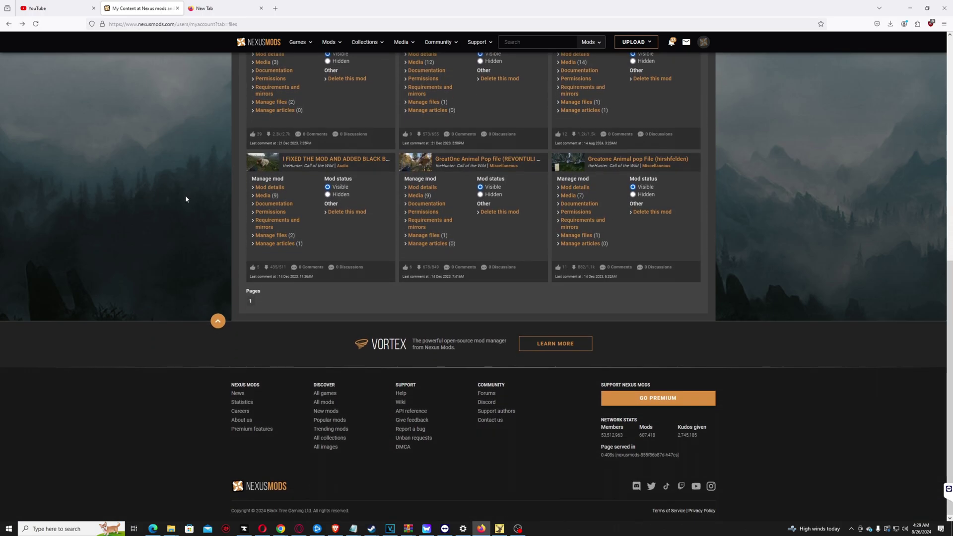
scroll(184, 199, "up", 1)
scroll(184, 199, "up", 3)
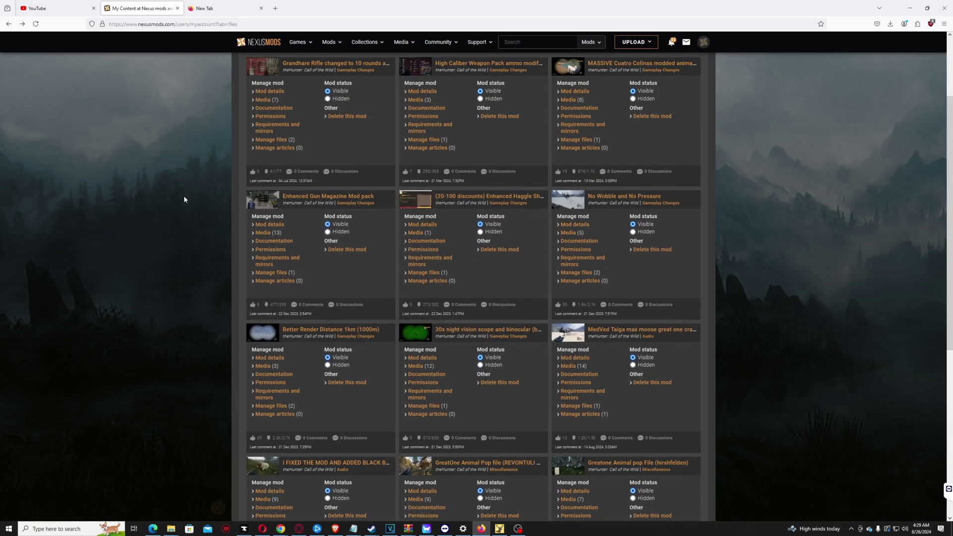
scroll(184, 199, "up", 10)
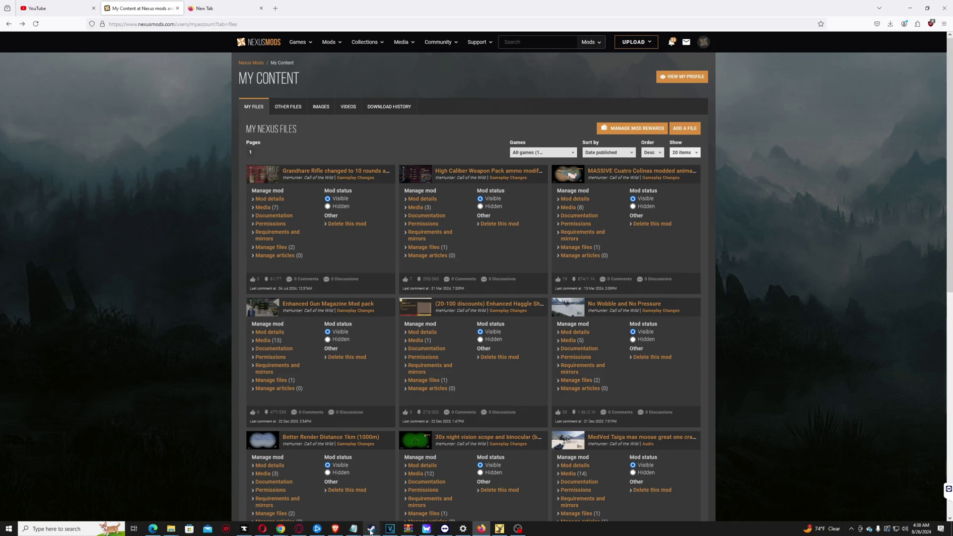
Step: Open theHunter: Call of the Wild's Properties from the Steam library, then return to the browser
mouse_move(370, 529)
left_click(356, 505)
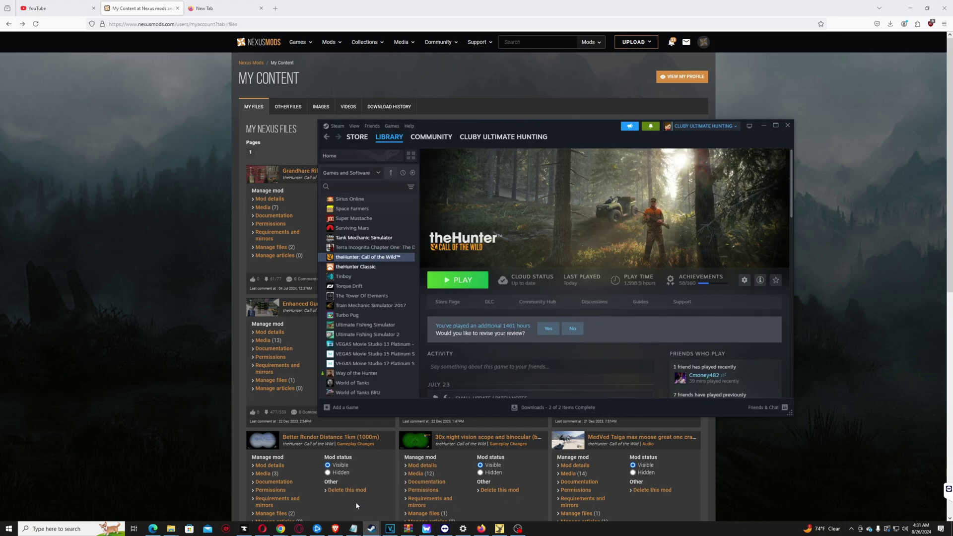
right_click(376, 258)
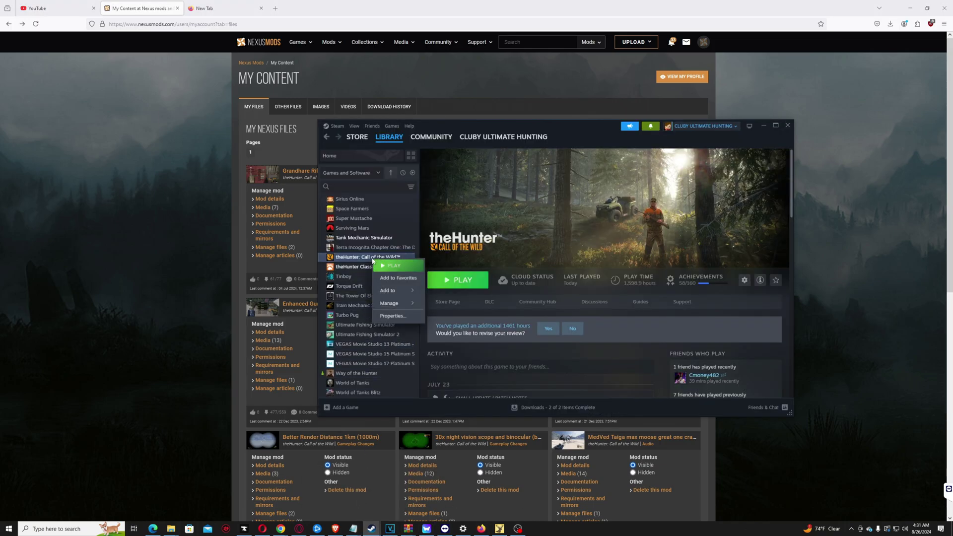
mouse_move(389, 303)
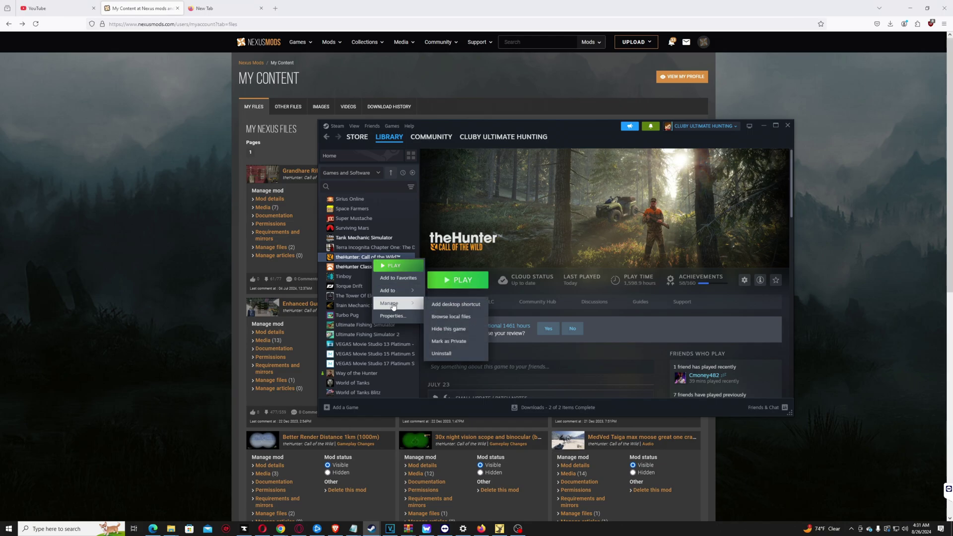
left_click(406, 316)
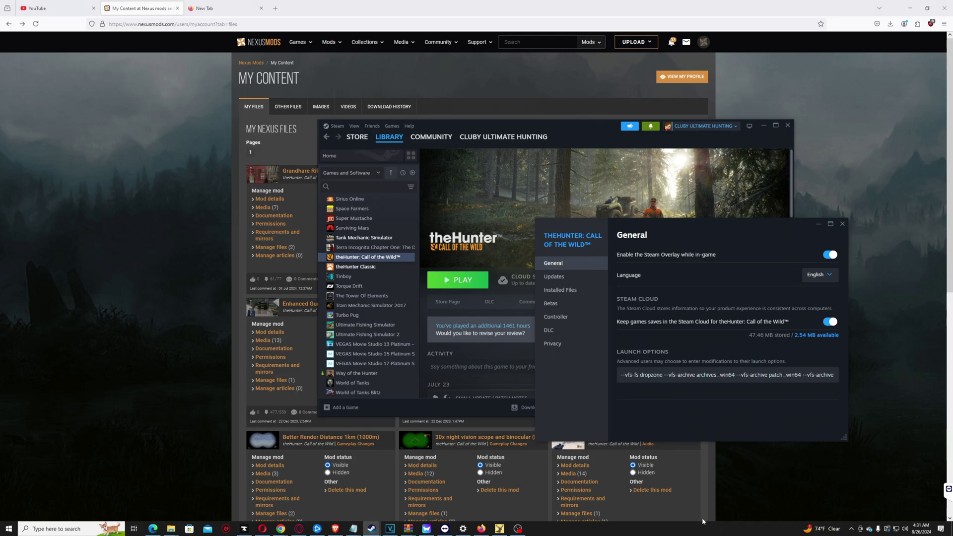
left_click(702, 517)
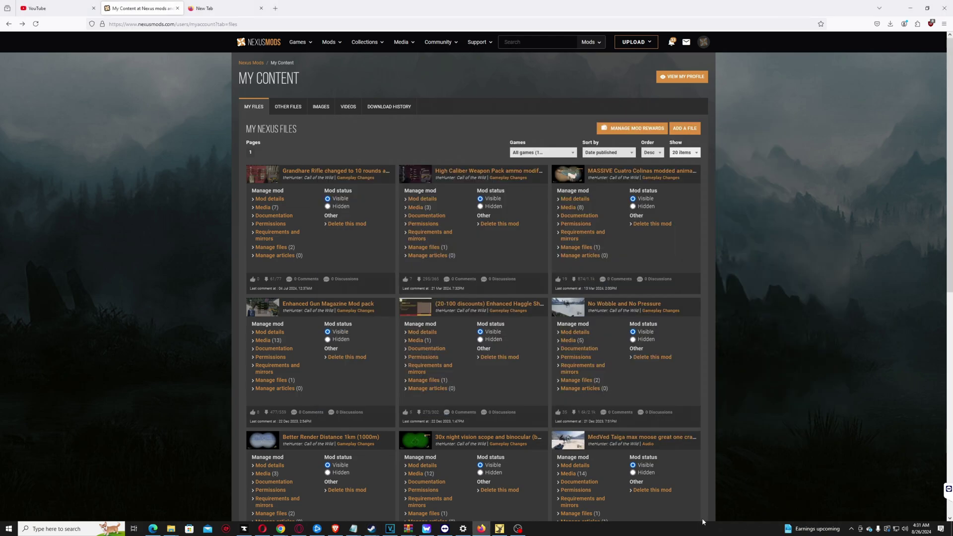
Step: Open the MASSIVE Cuatro Colinas mod and slow-download its ANIMAL POP 8 file
scroll(702, 517, "down", 1)
scroll(701, 517, "down", 1)
scroll(701, 517, "down", 1)
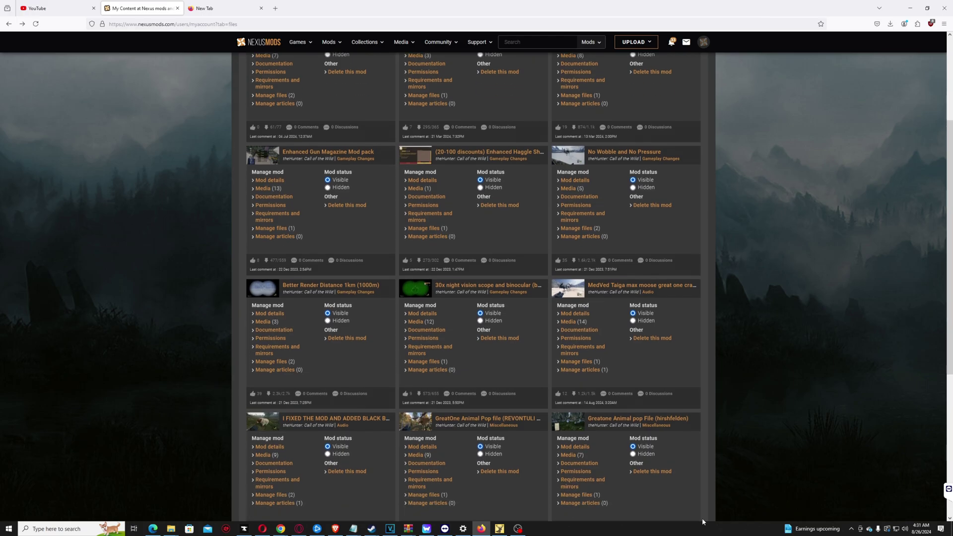
scroll(702, 517, "up", 2)
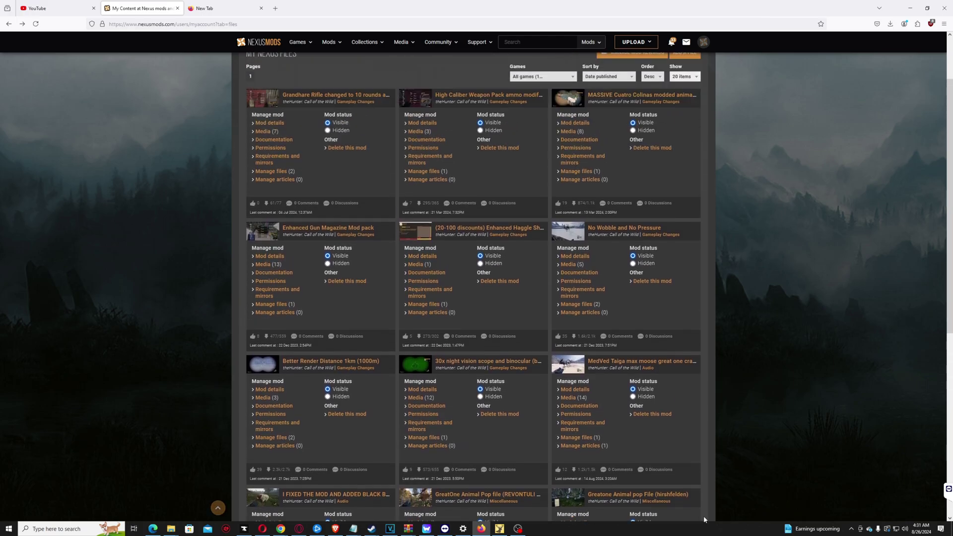
left_click(642, 97)
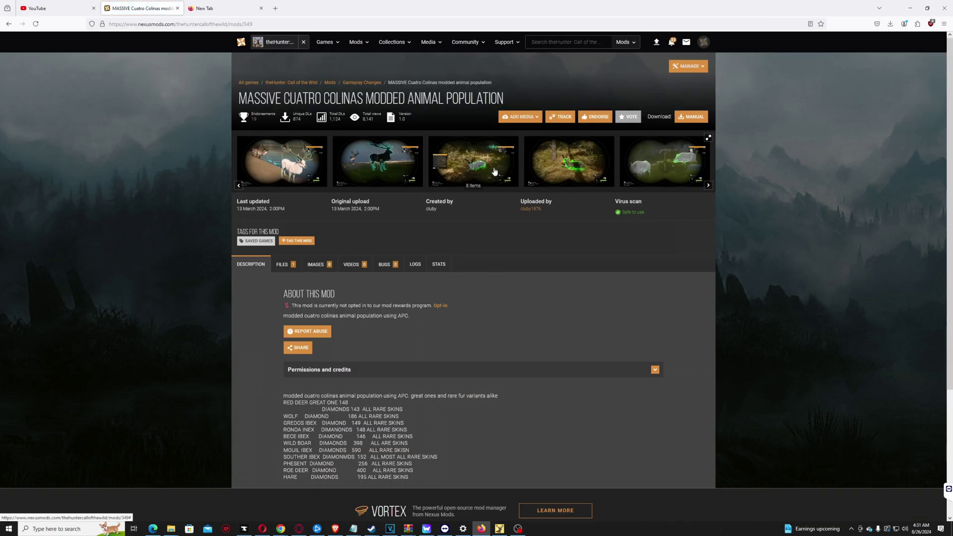
left_click(287, 269)
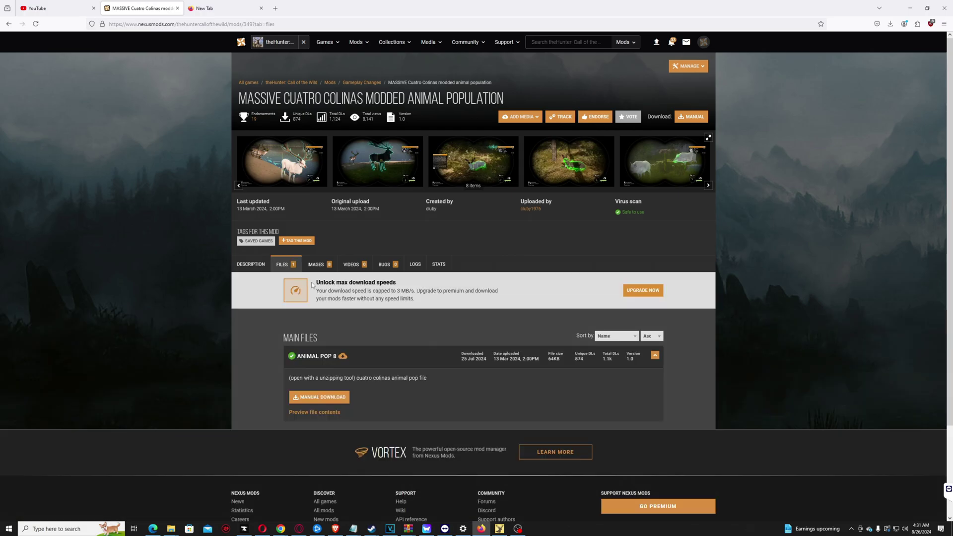
left_click(320, 397)
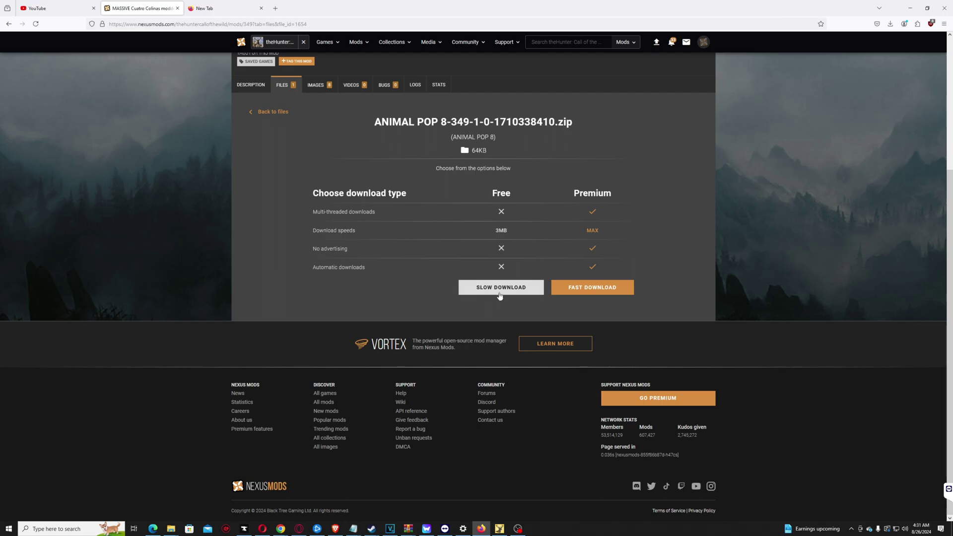
left_click(500, 287)
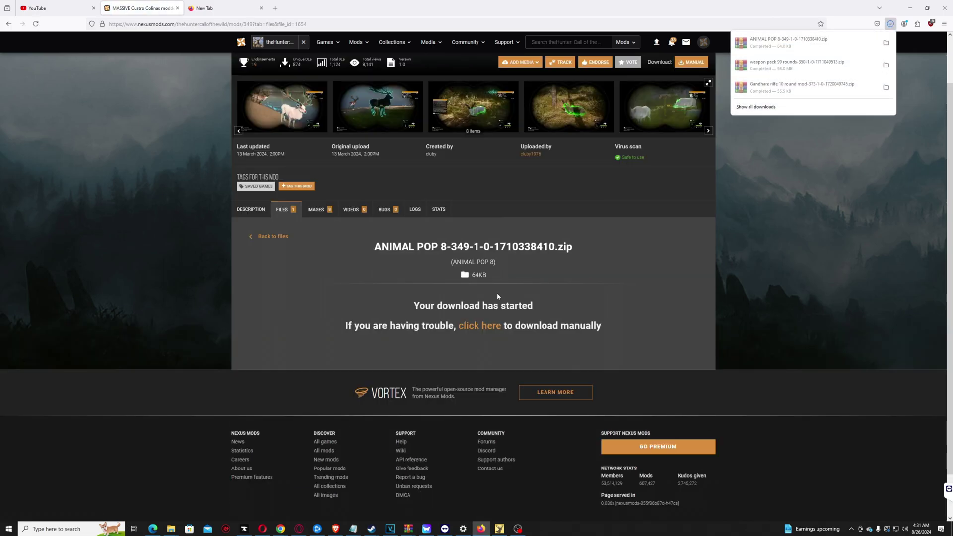
left_click(261, 236)
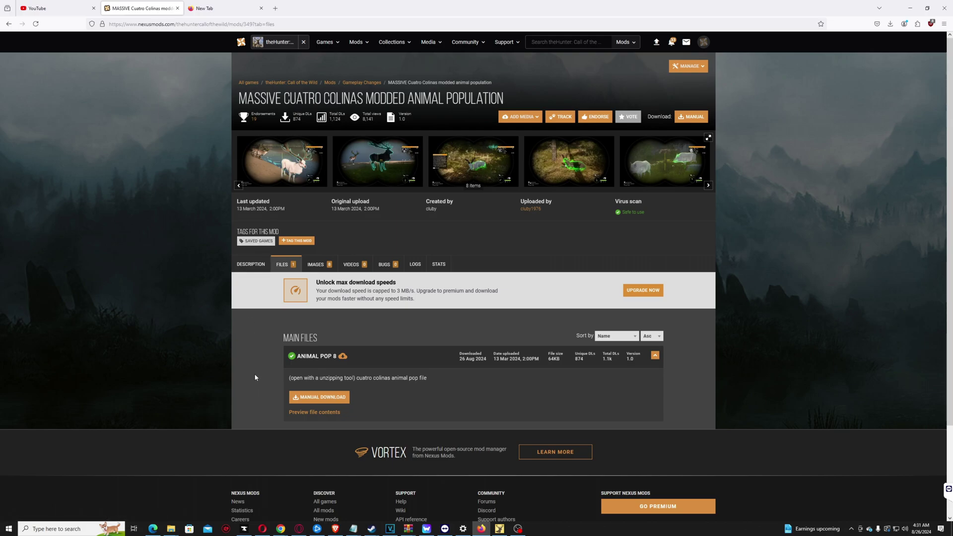
Step: Download the ANIMAL POP 8 zip again and open it from Firefox's downloads panel
left_click(251, 264)
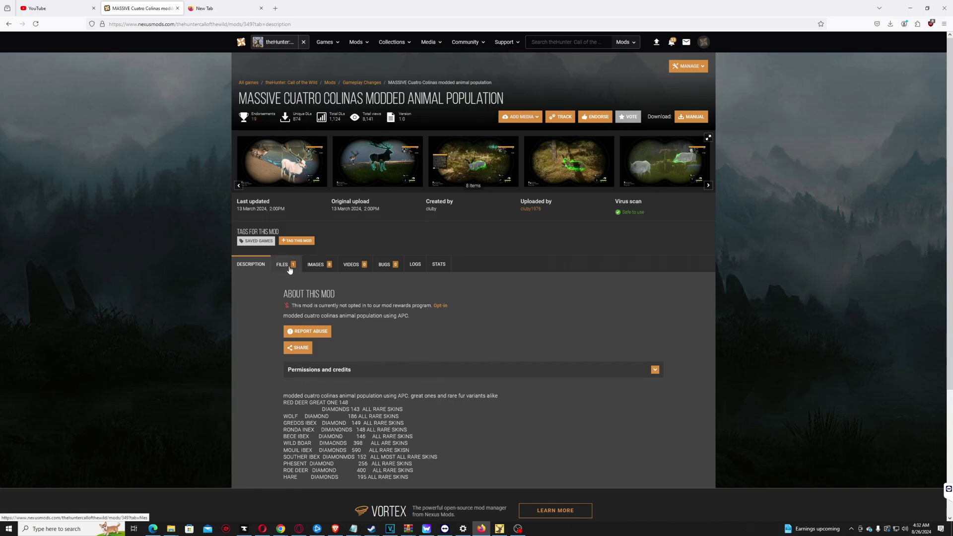
left_click(290, 269)
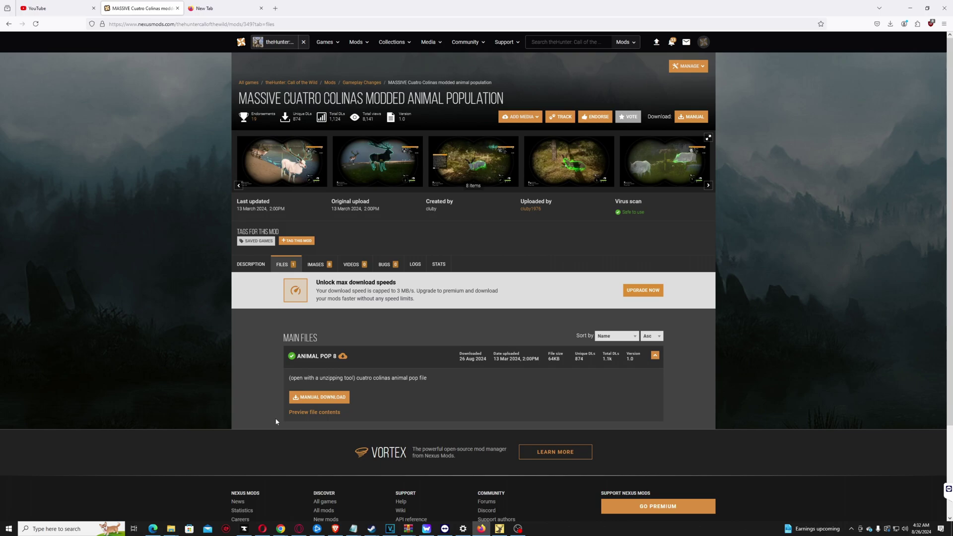
left_click(318, 398)
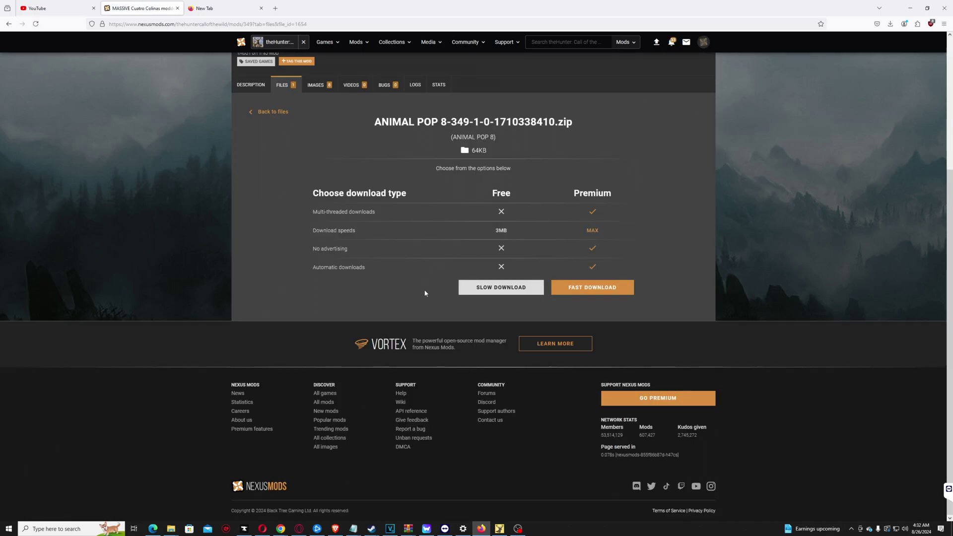
left_click(515, 290)
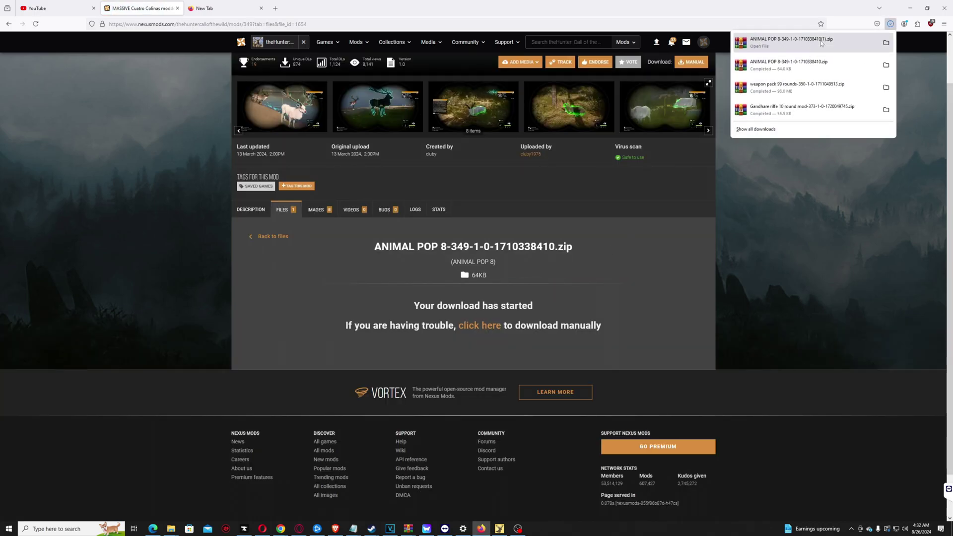
left_click(793, 47)
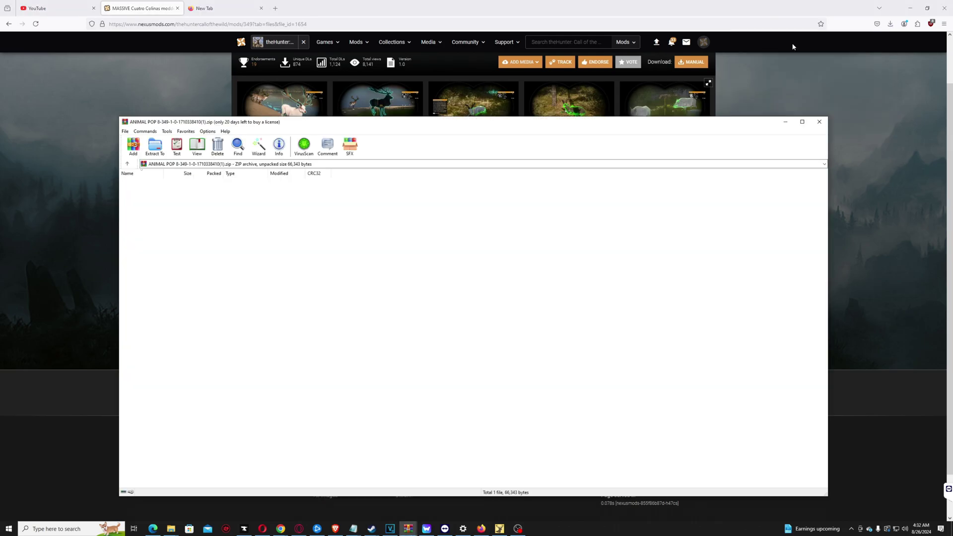
Step: Minimize the browser, move the archive window right, and widen its name column
left_click(910, 7)
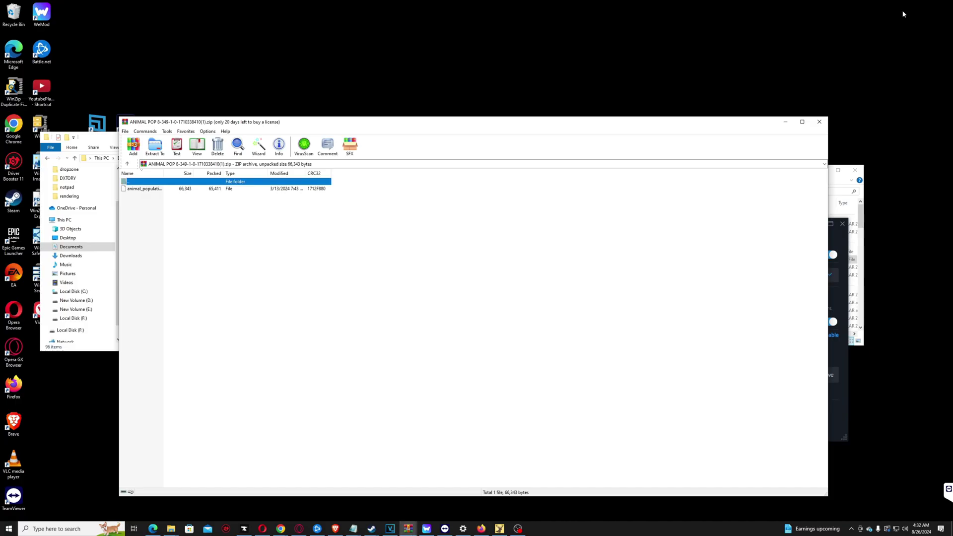
mouse_move(447, 120)
left_mouse_down()
mouse_move(491, 116)
mouse_move(639, 62)
left_mouse_up()
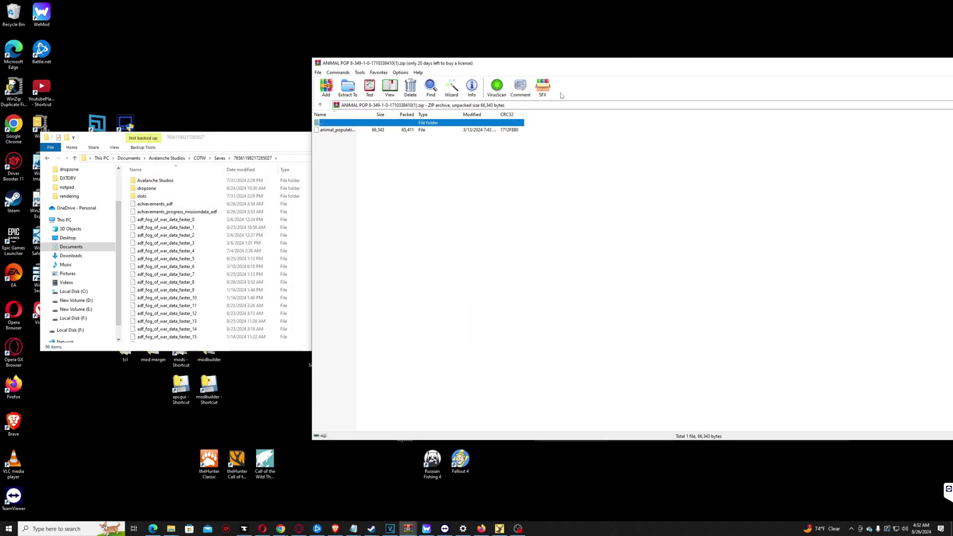
left_click_drag(357, 115, 427, 115)
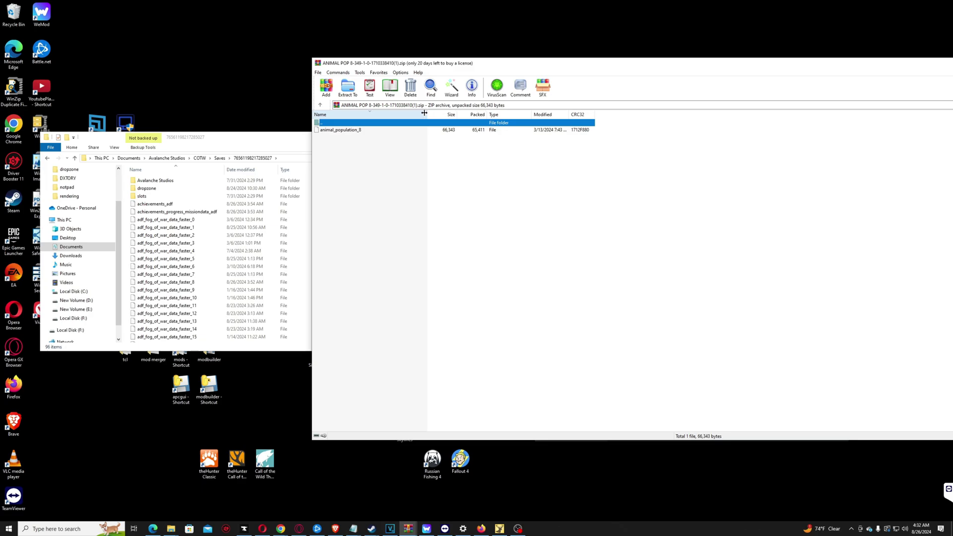
Step: Browse Documents > Avalanche Studios > COTW > Saves > profile folder and locate the animal_population files
left_click(278, 138)
left_click(77, 246)
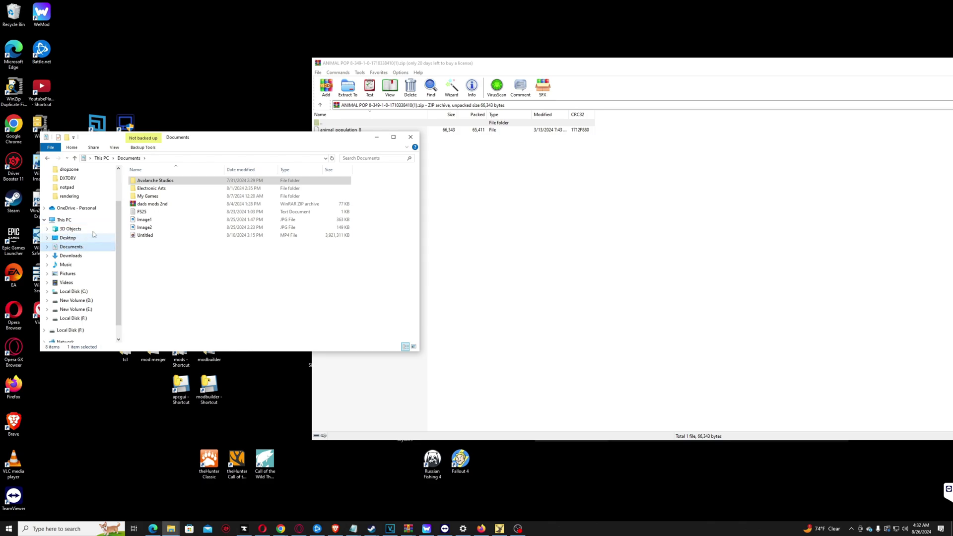
double_click(160, 181)
double_click(149, 181)
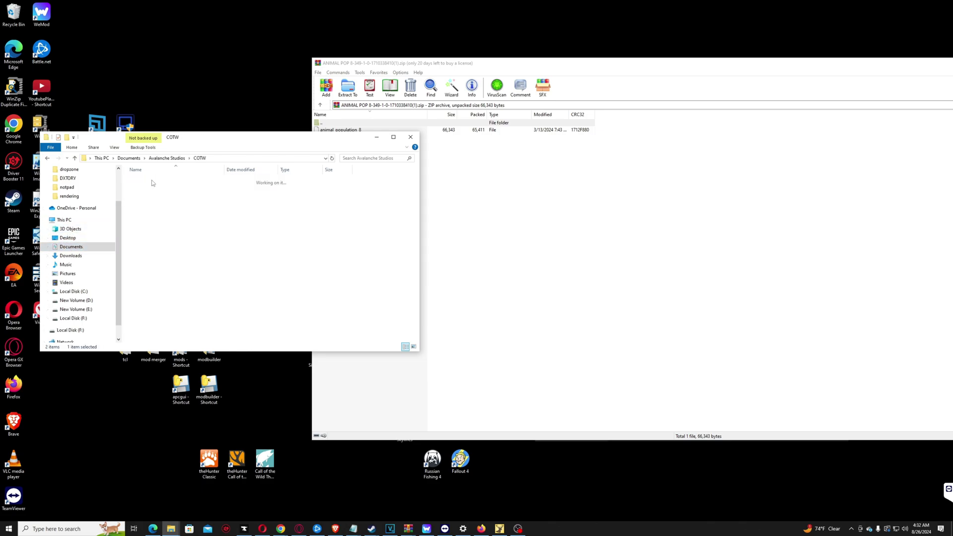
double_click(139, 180)
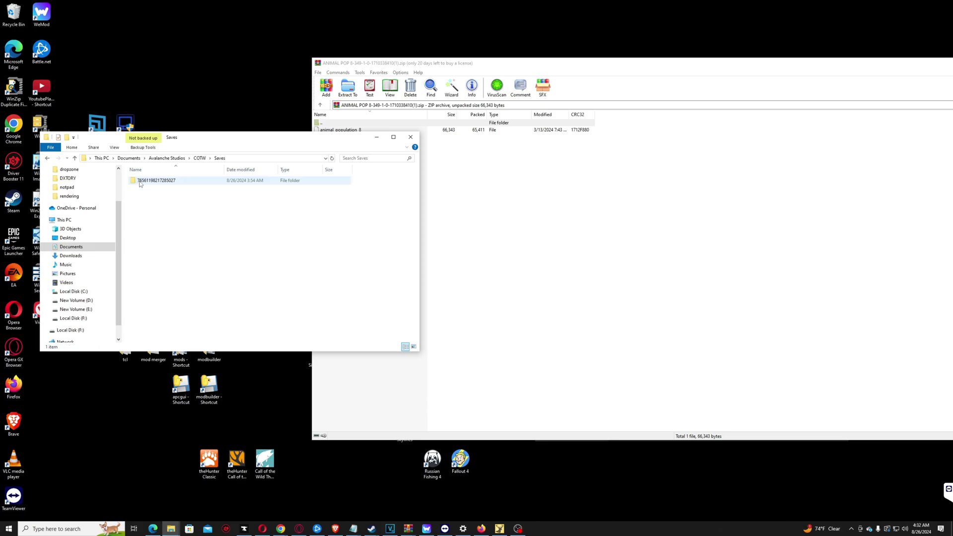
left_click(151, 180)
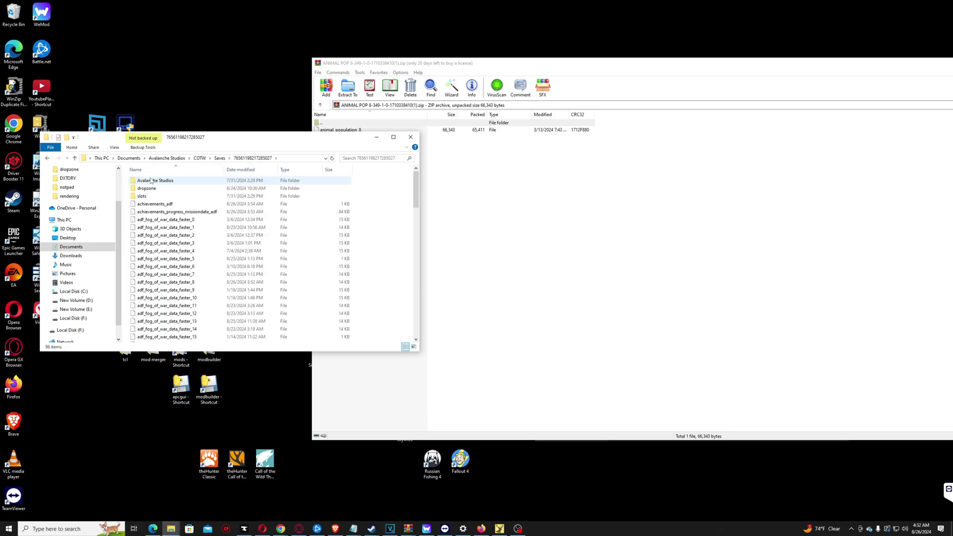
scroll(184, 239, "down", 5)
scroll(184, 239, "down", 4)
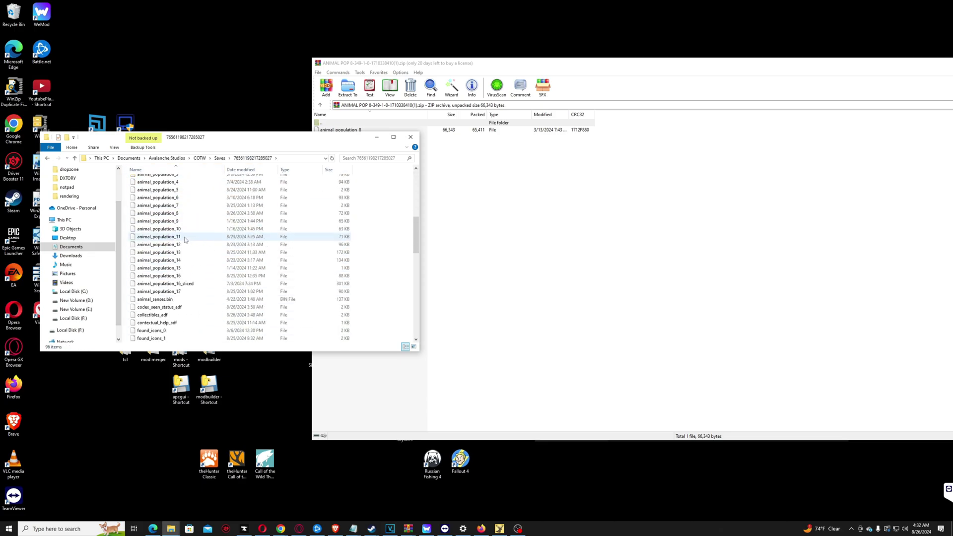
scroll(183, 248, "down", 2)
scroll(179, 273, "down", 3)
scroll(177, 277, "down", 1)
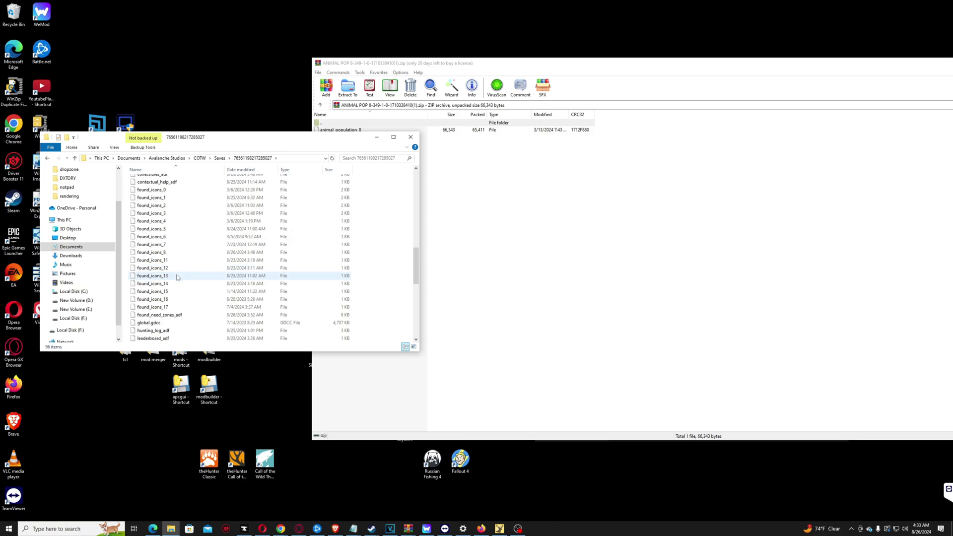
scroll(177, 278, "up", 2)
scroll(177, 278, "up", 1)
scroll(178, 278, "up", 2)
scroll(177, 278, "up", 2)
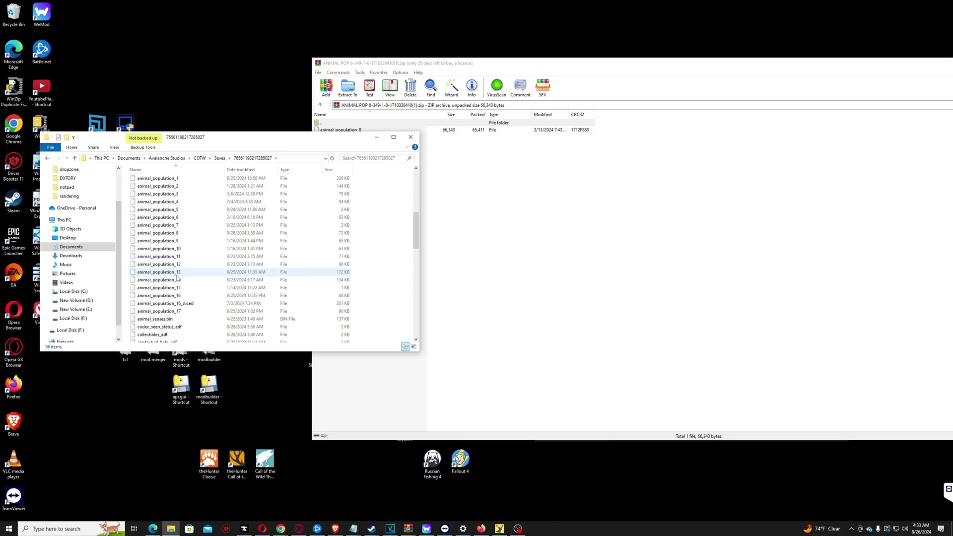
scroll(177, 278, "up", 1)
scroll(177, 277, "up", 2)
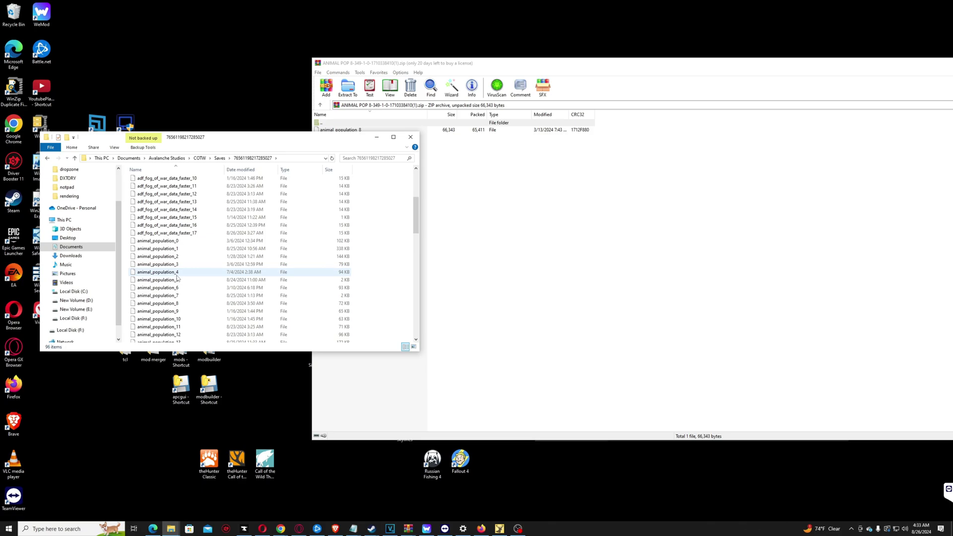
Step: Drag animal_population_8 from the archive into the save folder, replacing the existing file
left_click(420, 172)
left_click(361, 130)
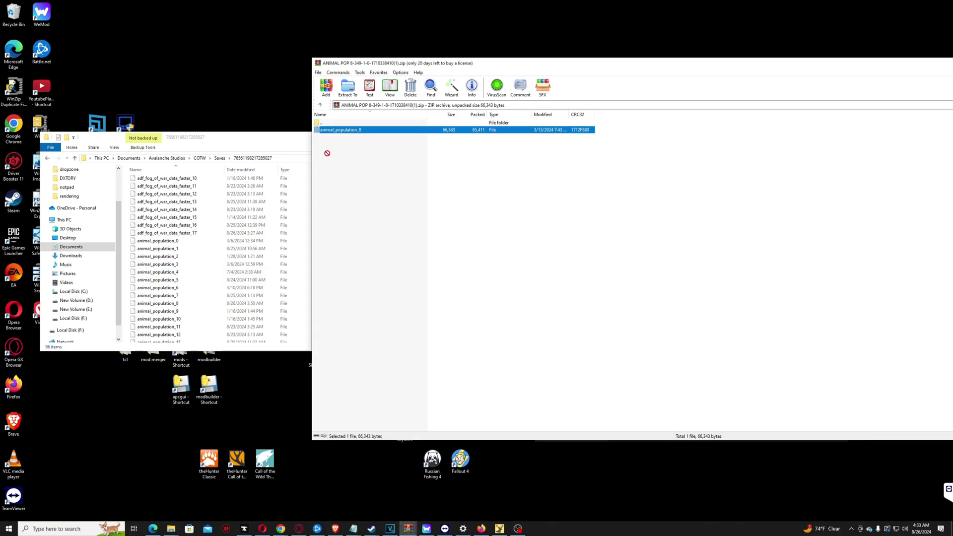
left_click(303, 202)
left_click_drag(303, 202, 303, 202)
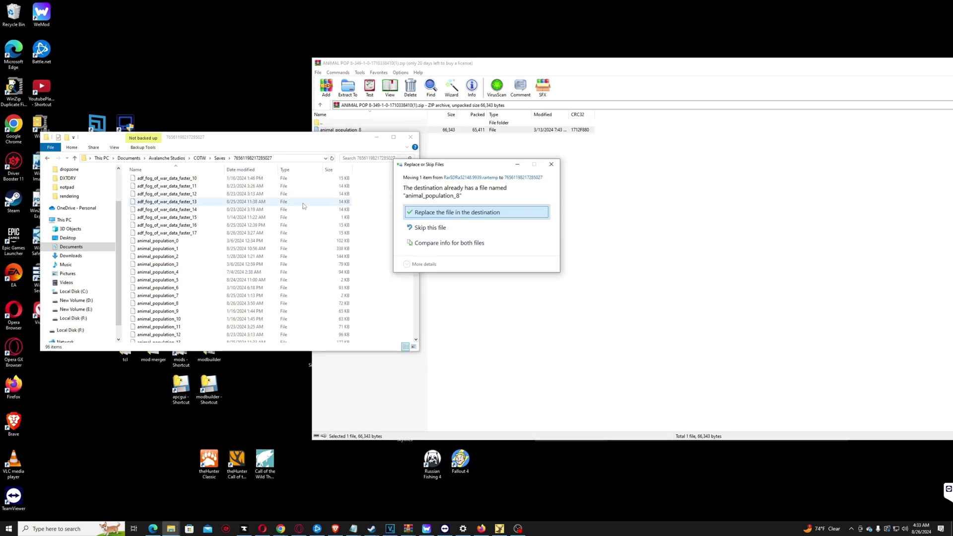
left_click(439, 214)
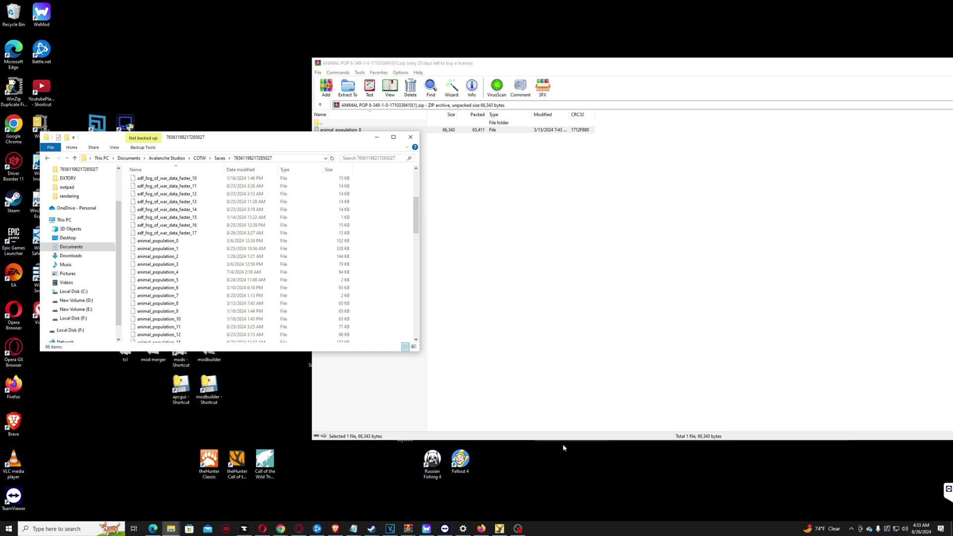
left_click(480, 529)
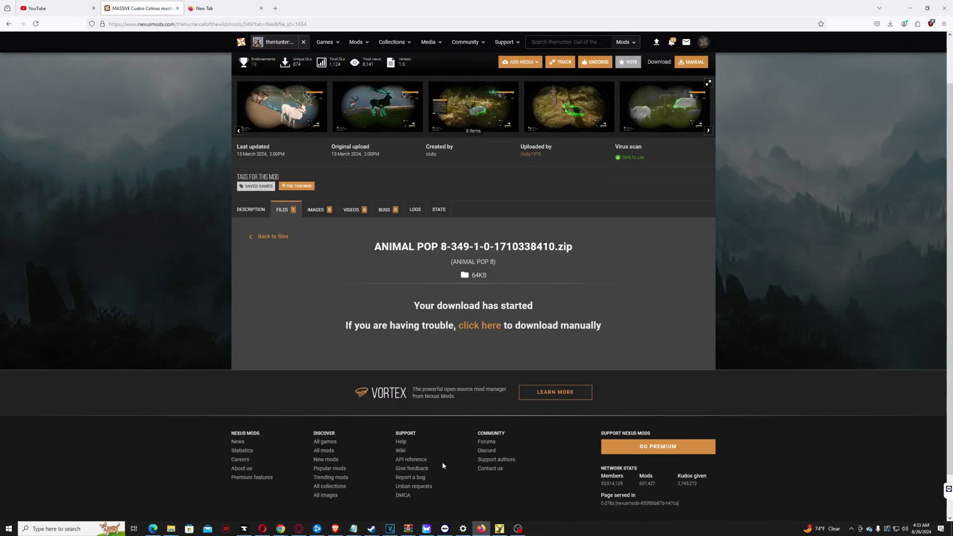
Step: Go back to My Content and show the High Caliber Weapon Pack mod's files
left_click(268, 236)
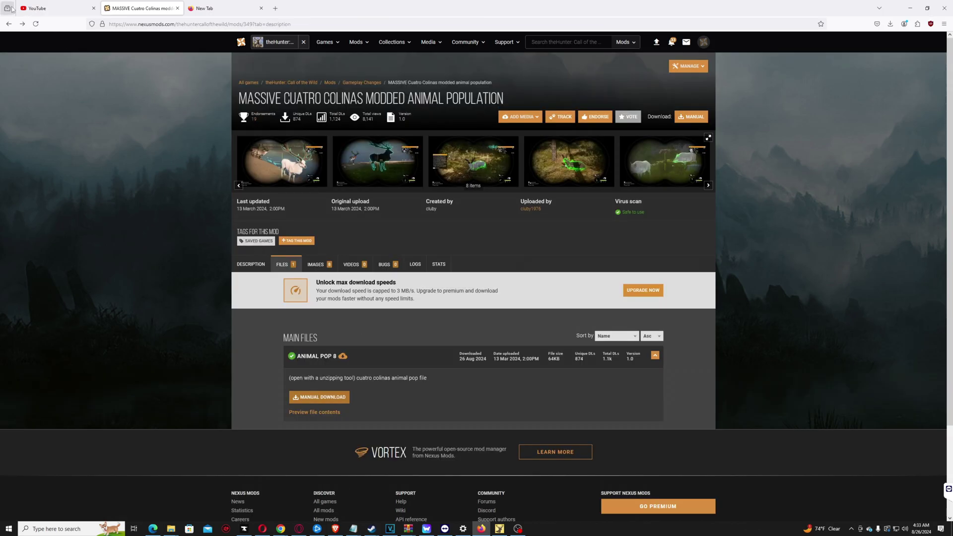
left_click(9, 23)
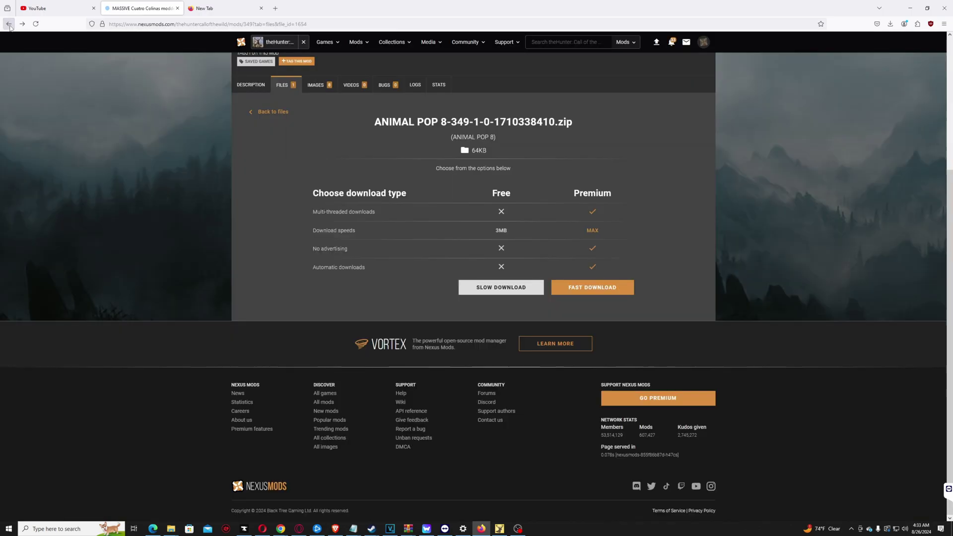
left_click(9, 24)
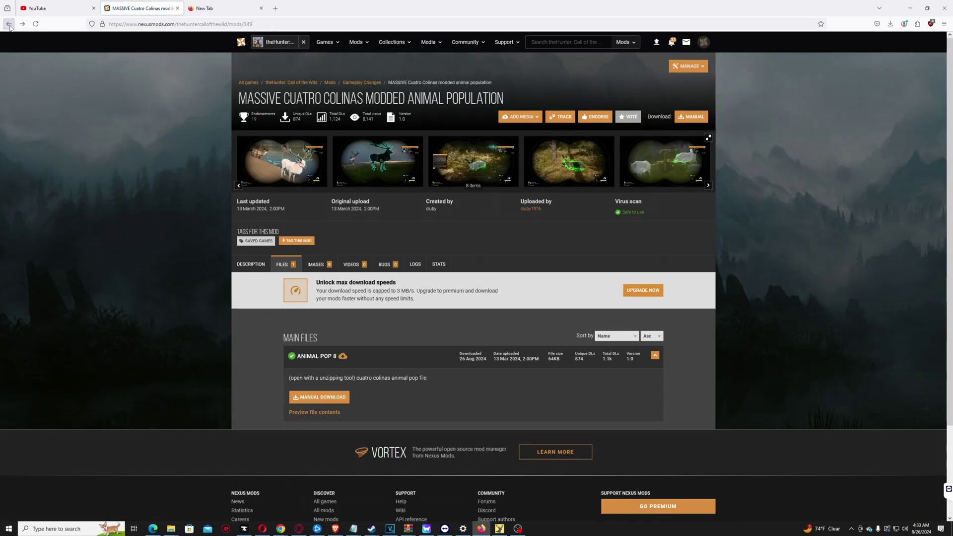
left_click(9, 23)
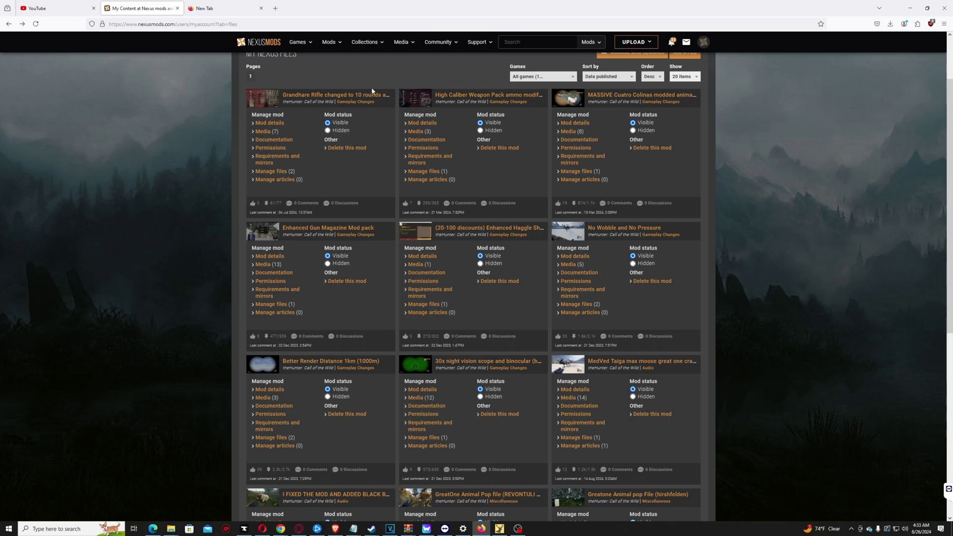
left_click(461, 94)
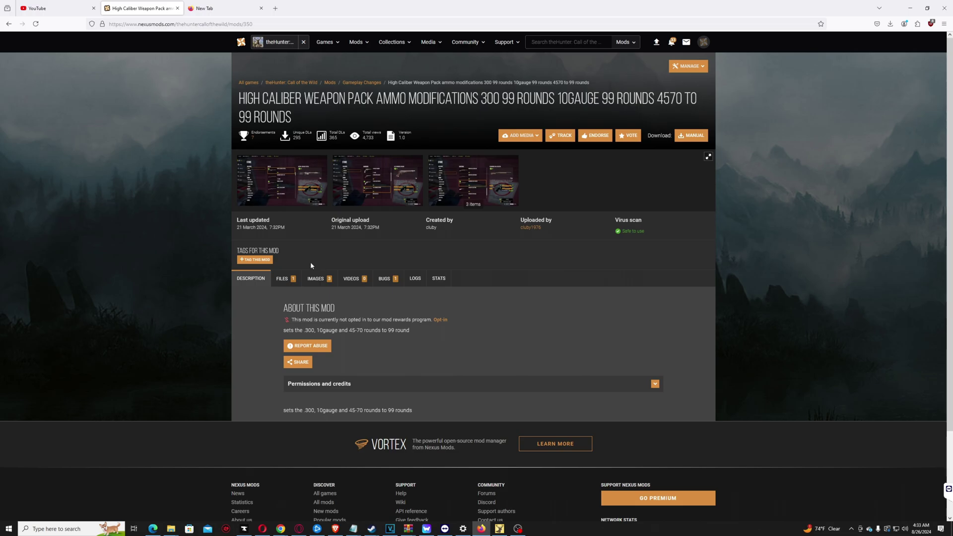
left_click(282, 278)
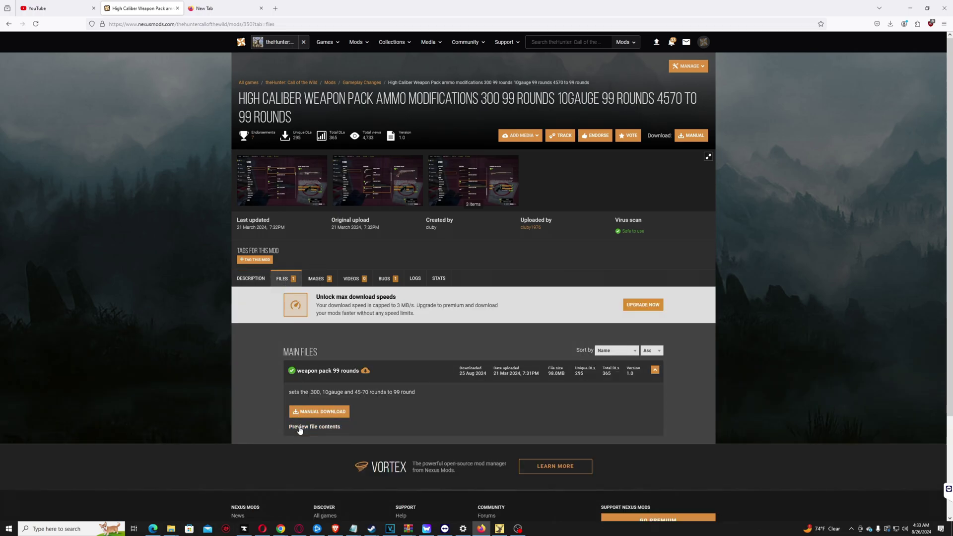
Step: Preview the weapon pack 99 rounds file, slow-download it, and set it to open when completed
left_click(300, 427)
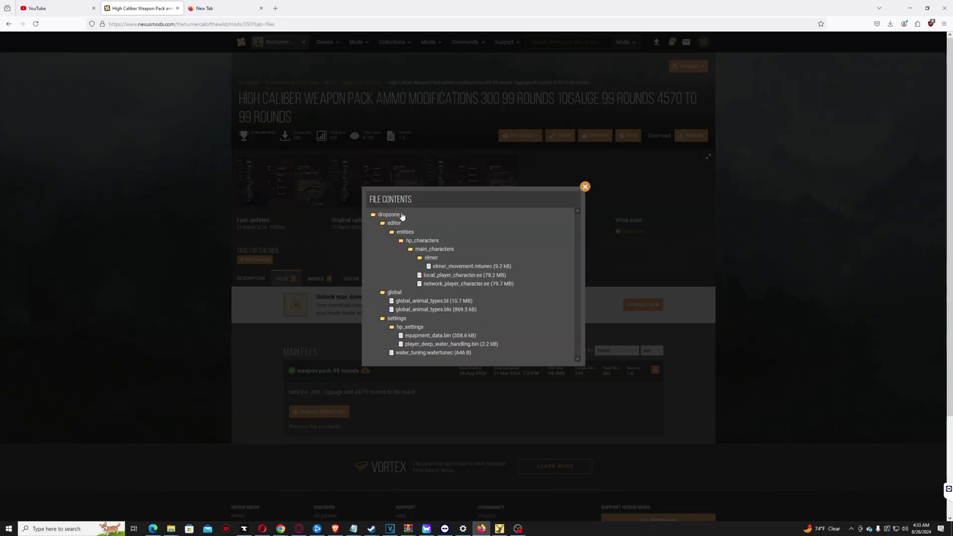
left_click(585, 188)
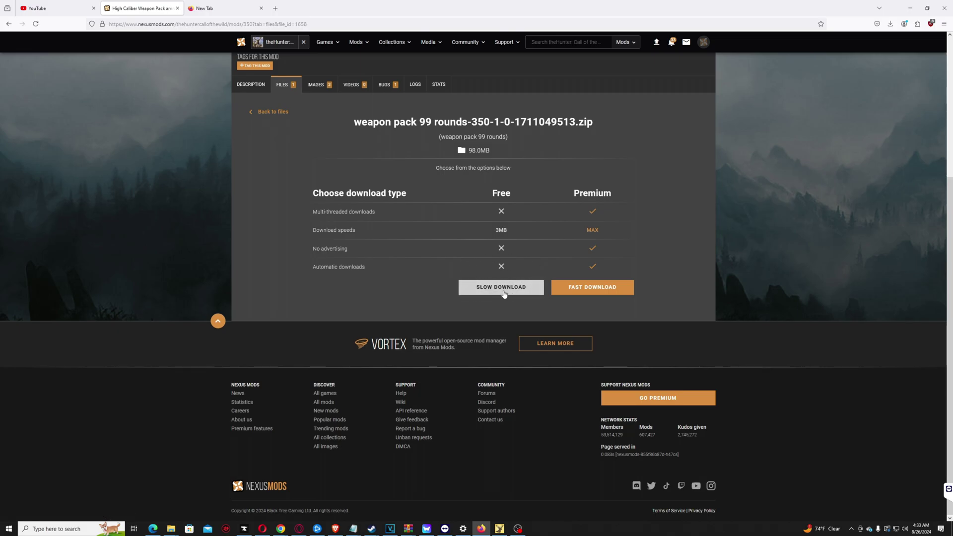
left_click(505, 292)
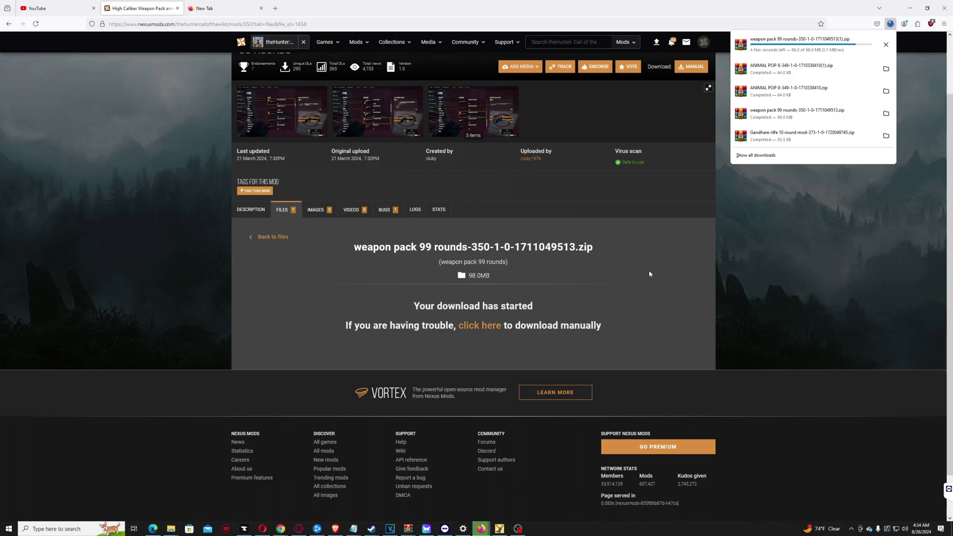
left_click(756, 52)
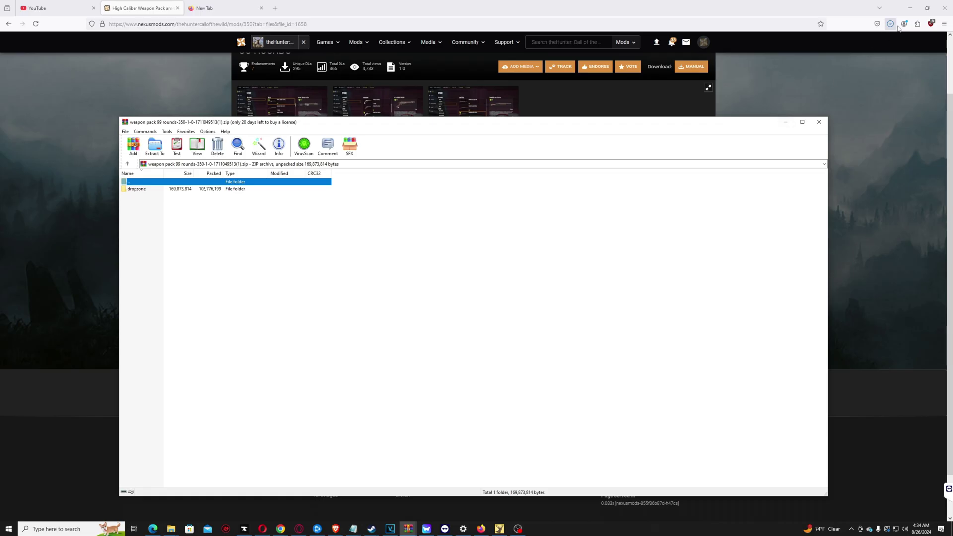
Step: Open the game's install folder from Steam and arrange it beside the weapon pack archive
left_click(910, 8)
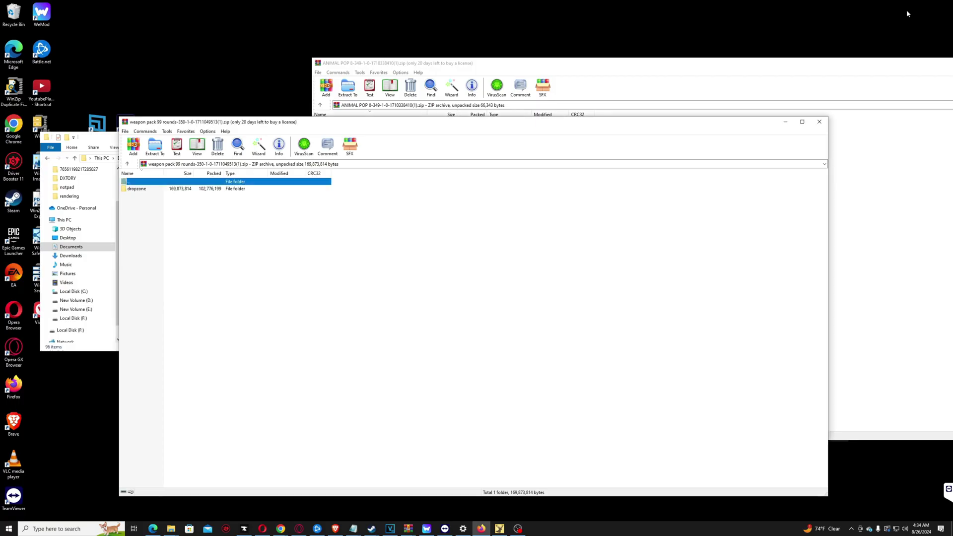
left_click_drag(522, 130, 607, 53)
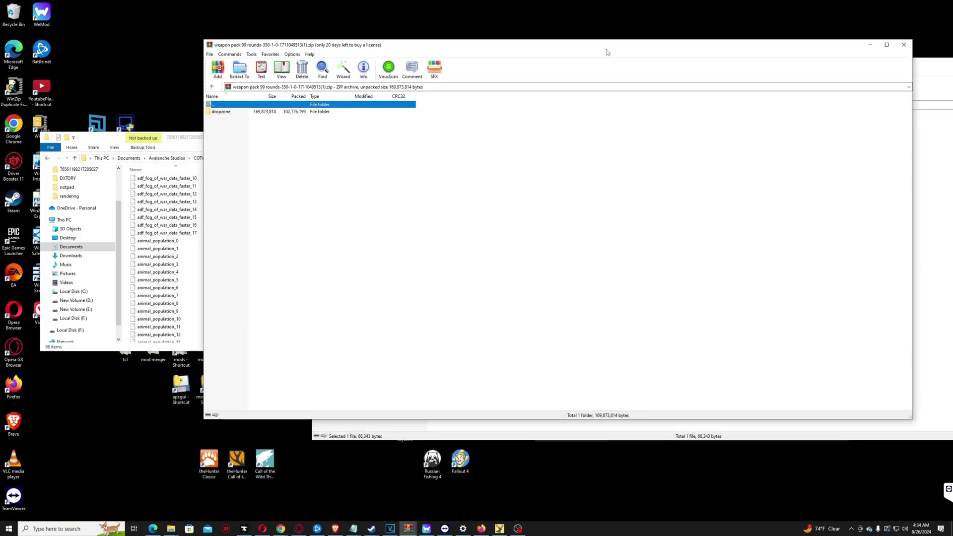
mouse_move(371, 529)
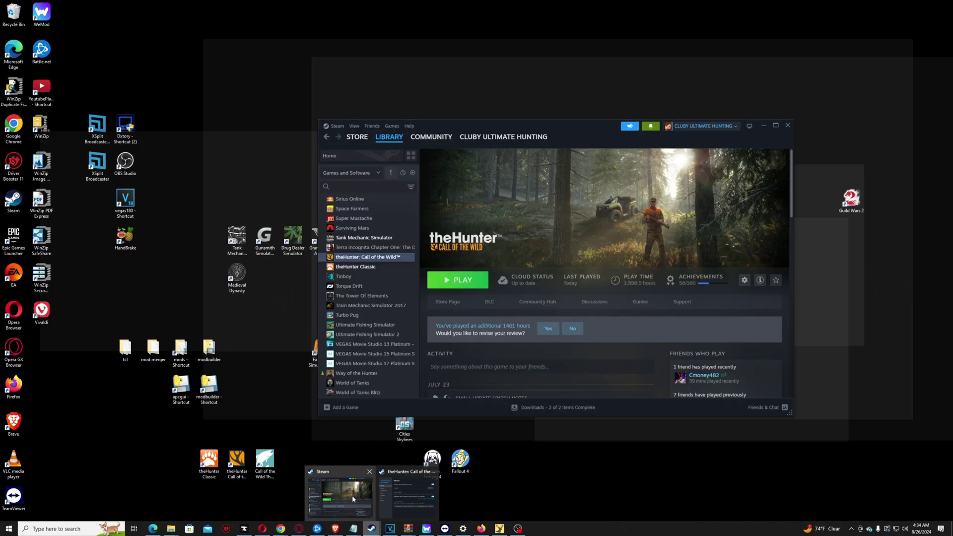
left_click(353, 498)
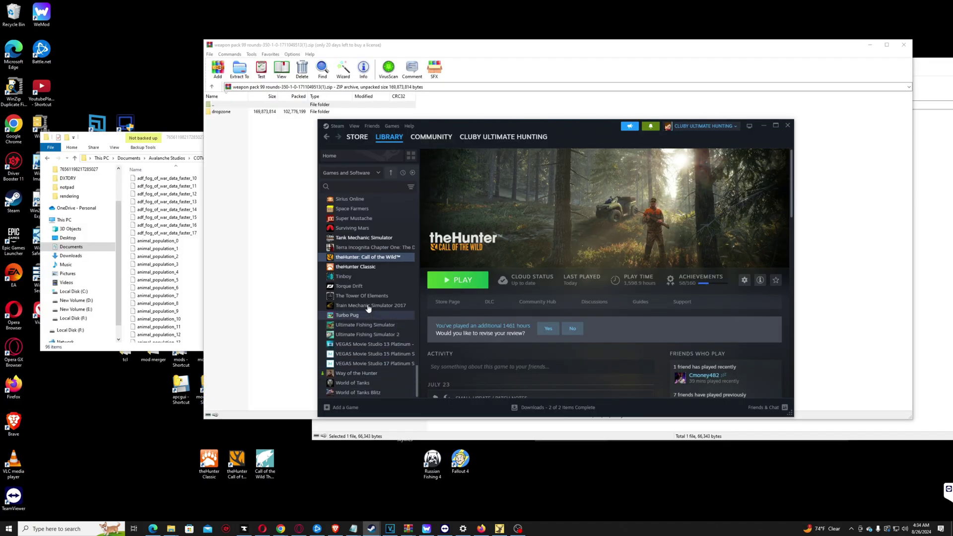
right_click(358, 257)
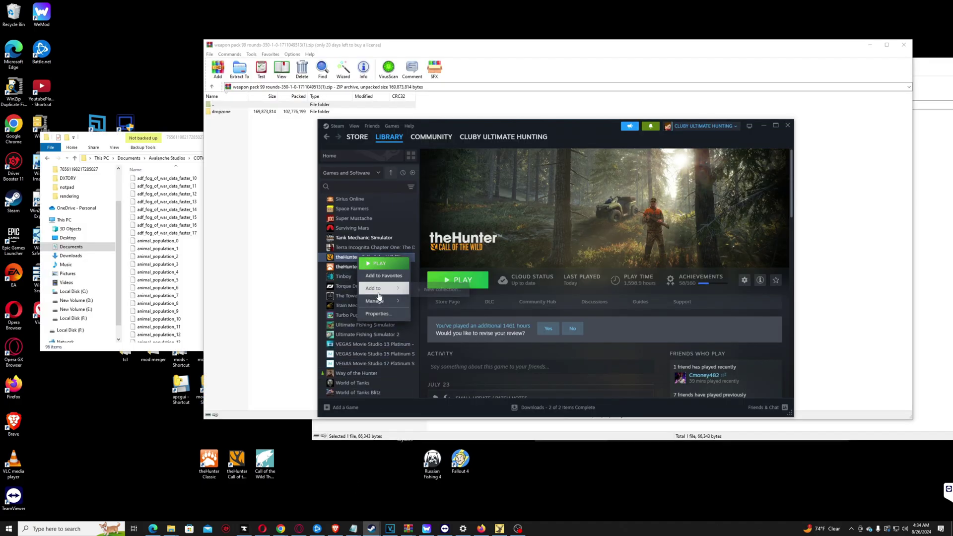
mouse_move(376, 301)
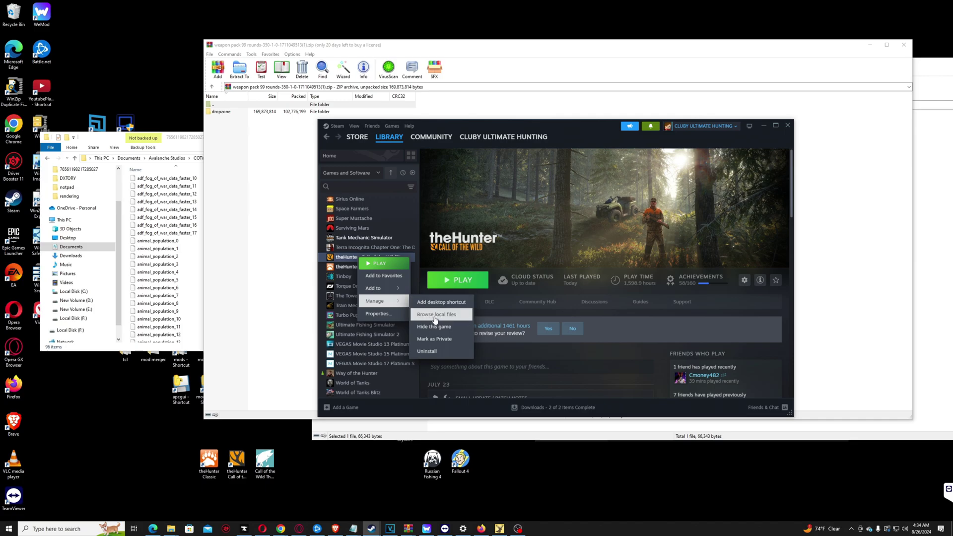
left_click(434, 316)
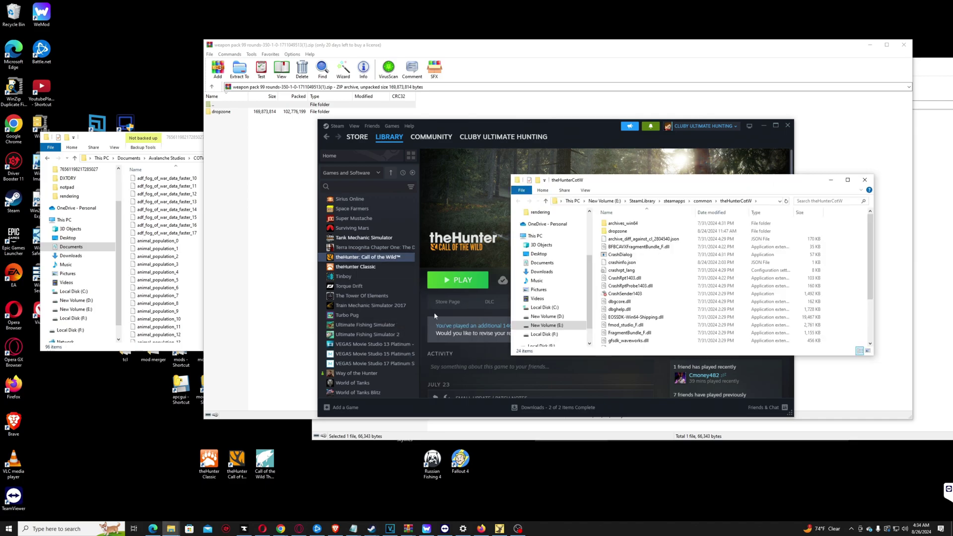
left_click_drag(660, 184, 281, 222)
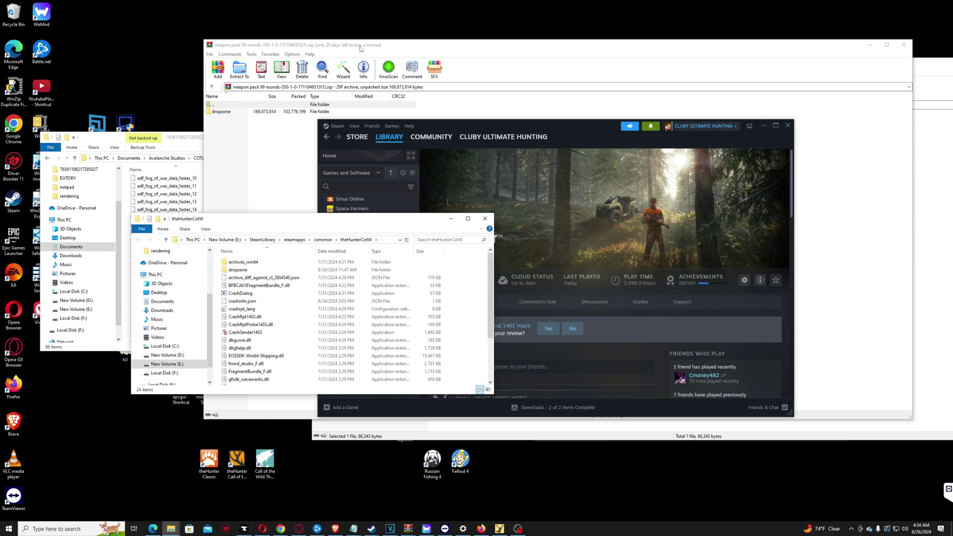
left_click_drag(360, 48, 542, 48)
Step: Copy the dropzone folder into the theHunterCotW install folder, replacing existing files
left_click(420, 115)
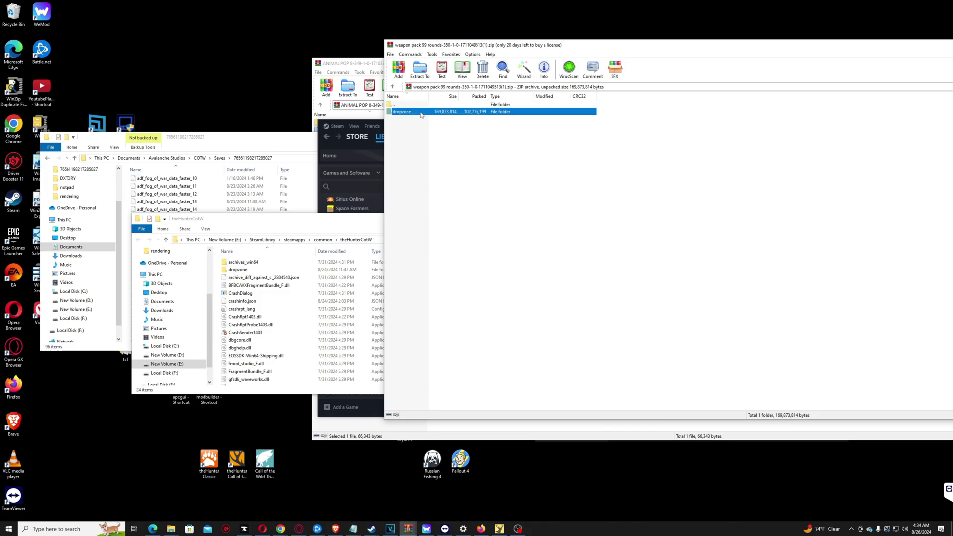
left_click_drag(421, 114, 219, 296)
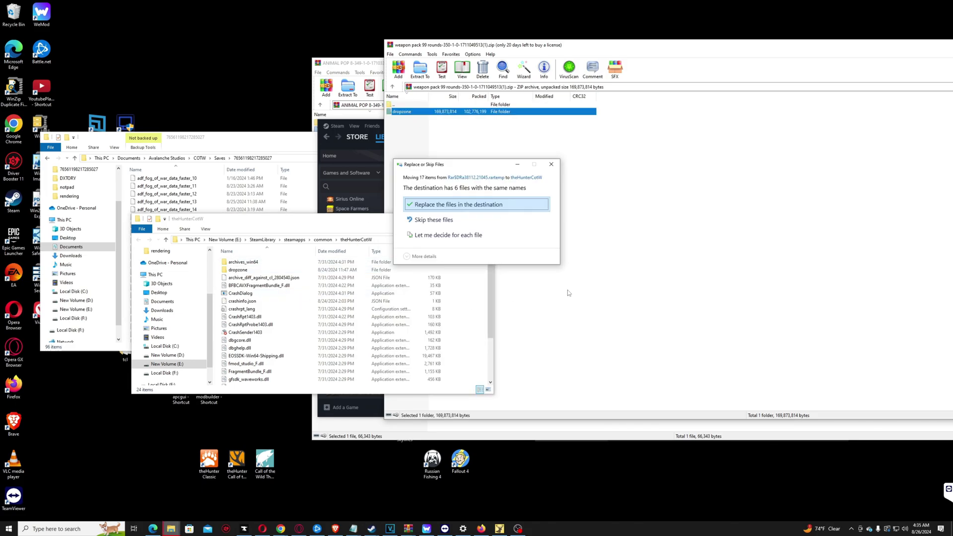
left_click(467, 211)
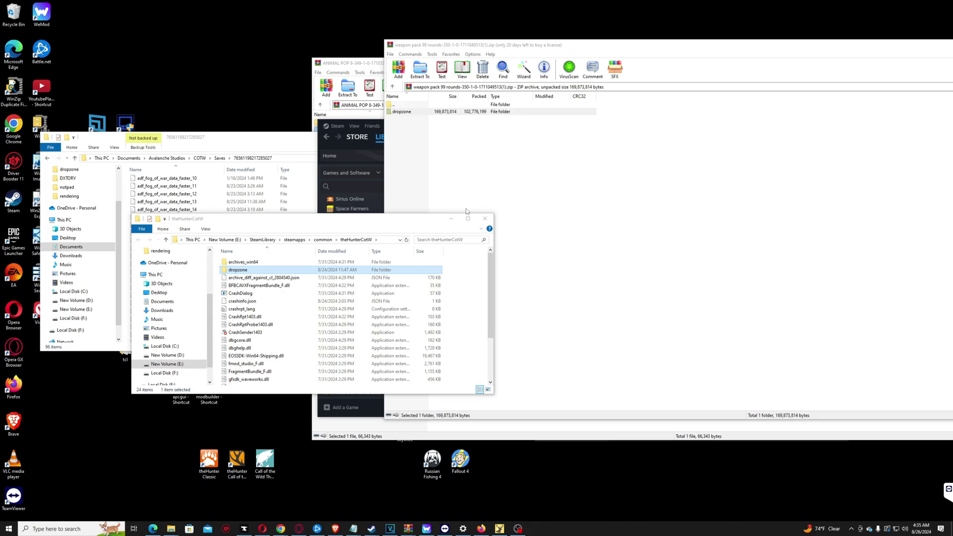
Step: Close the weapon pack and ANIMAL POP archives and dismiss the Mod Builder preview
double_click(897, 46)
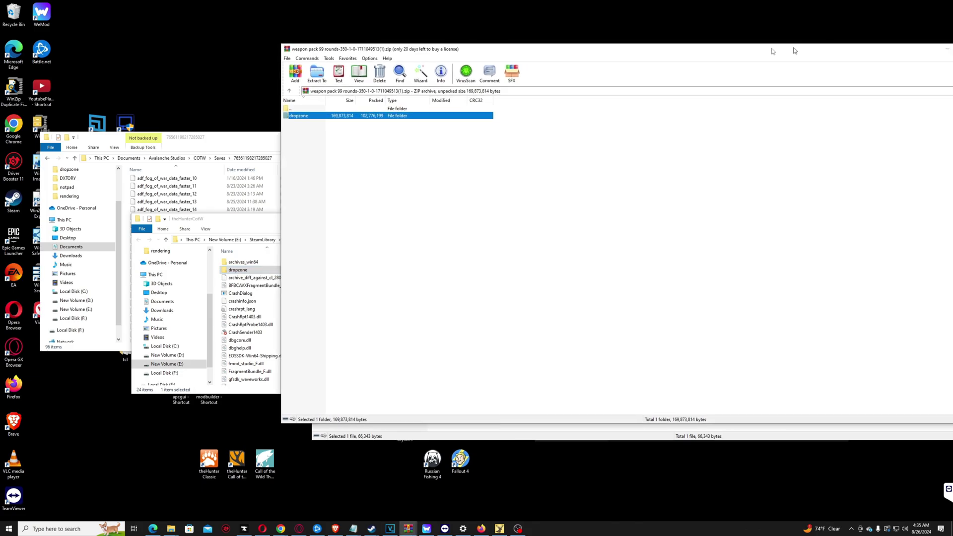
key("Escape")
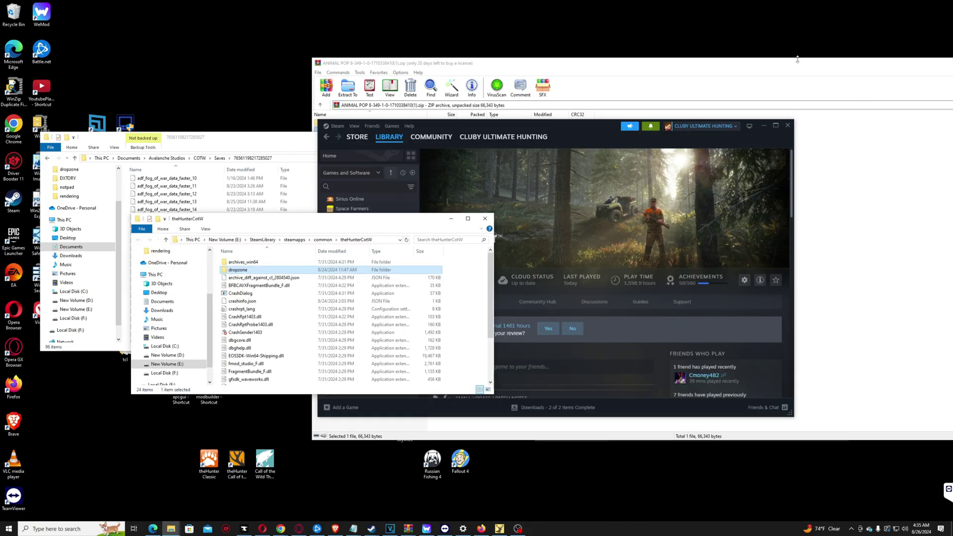
double_click(797, 60)
left_click(943, 4)
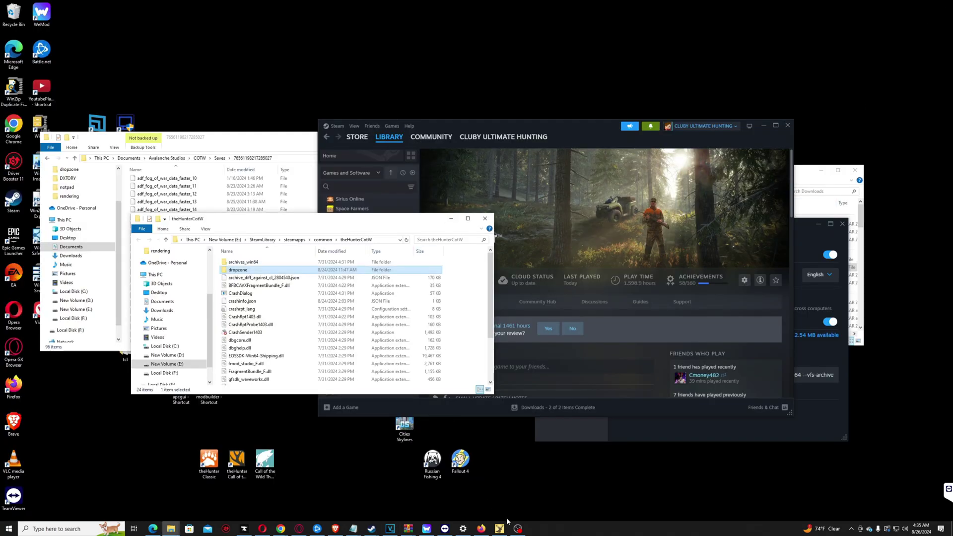
mouse_move(499, 529)
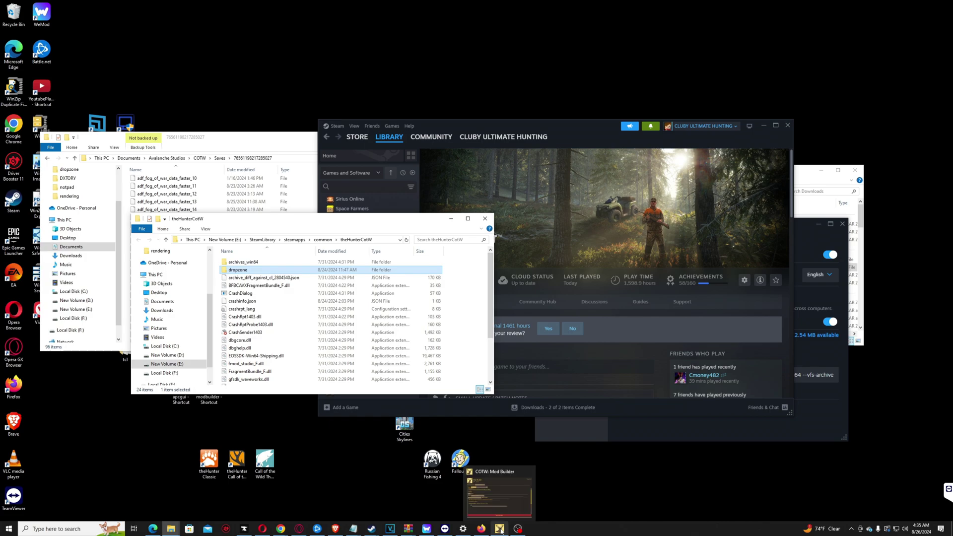
left_click(622, 511)
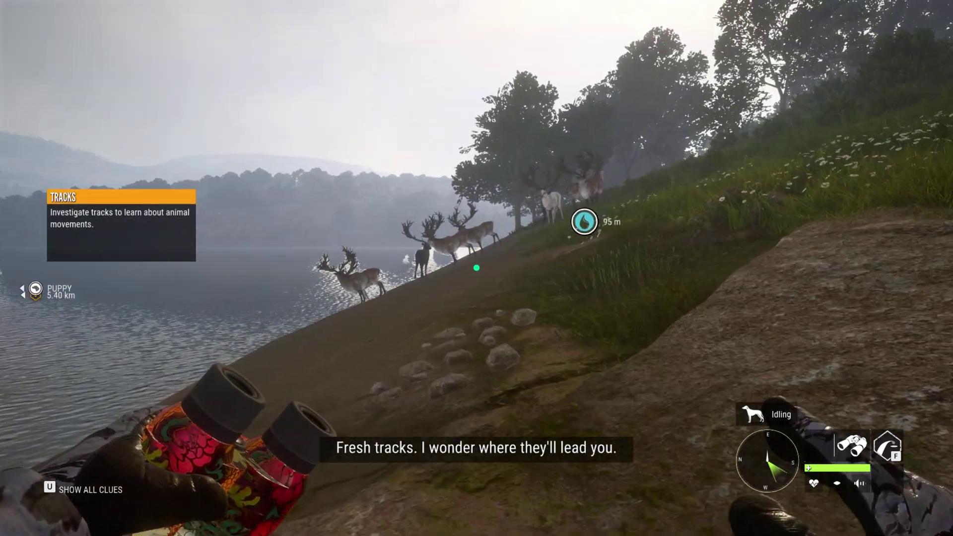
Step: Walk along the lakeshore toward the red deer herd
key("w")
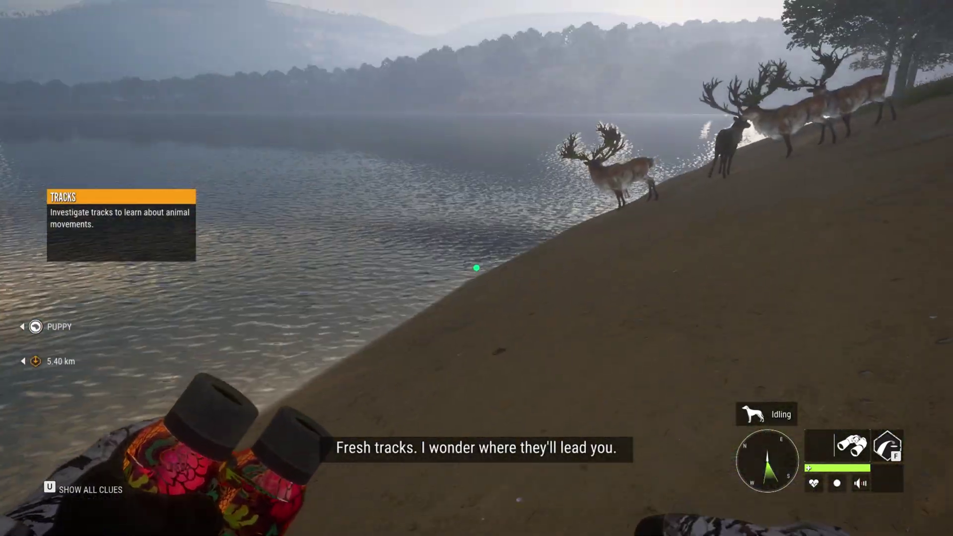
key("w")
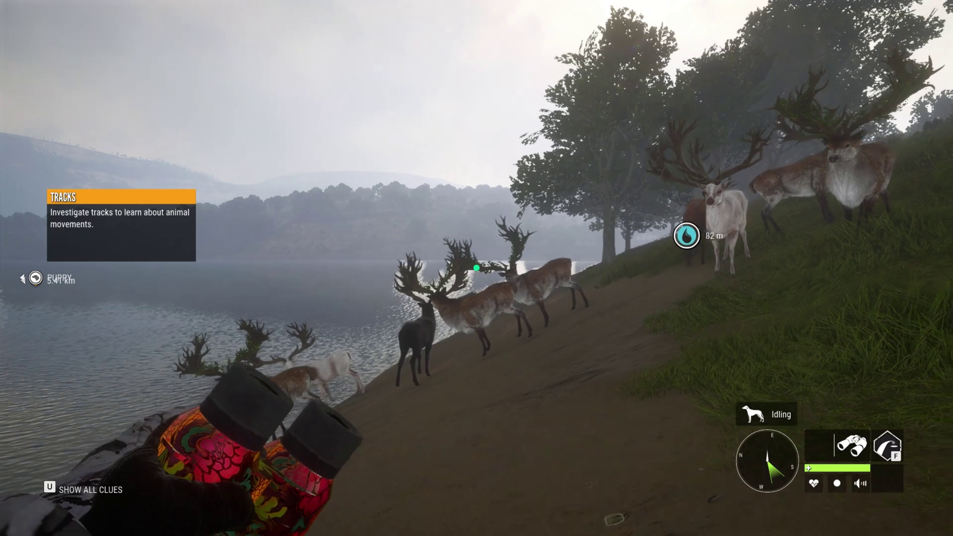
key("w")
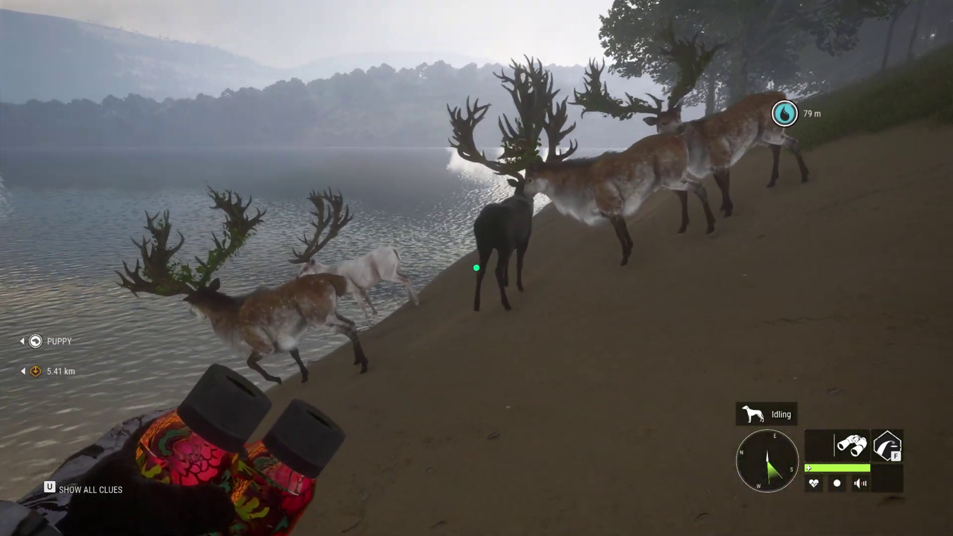
Step: Glass the legendary red deer stag, switch to the rifle, and open the pause menu
right_click(477, 268)
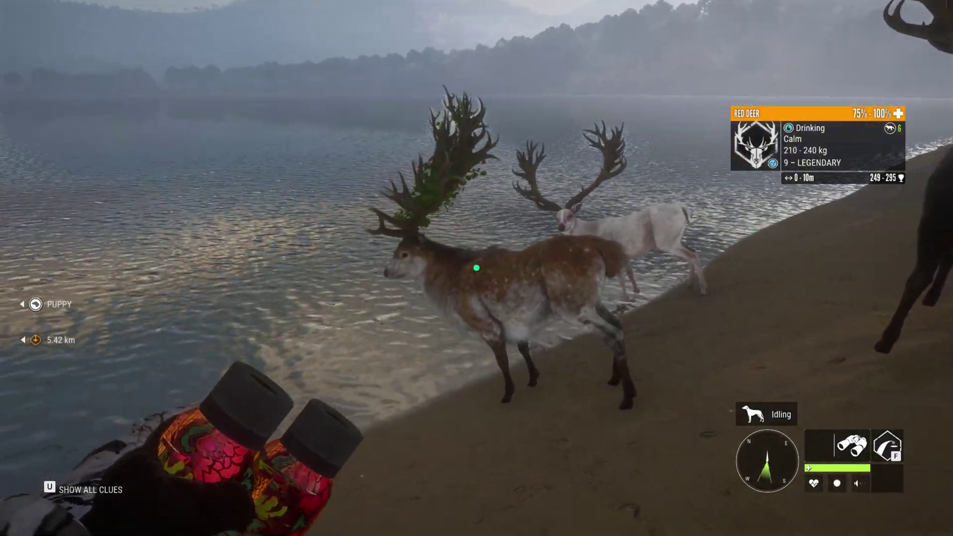
right_click(476, 268)
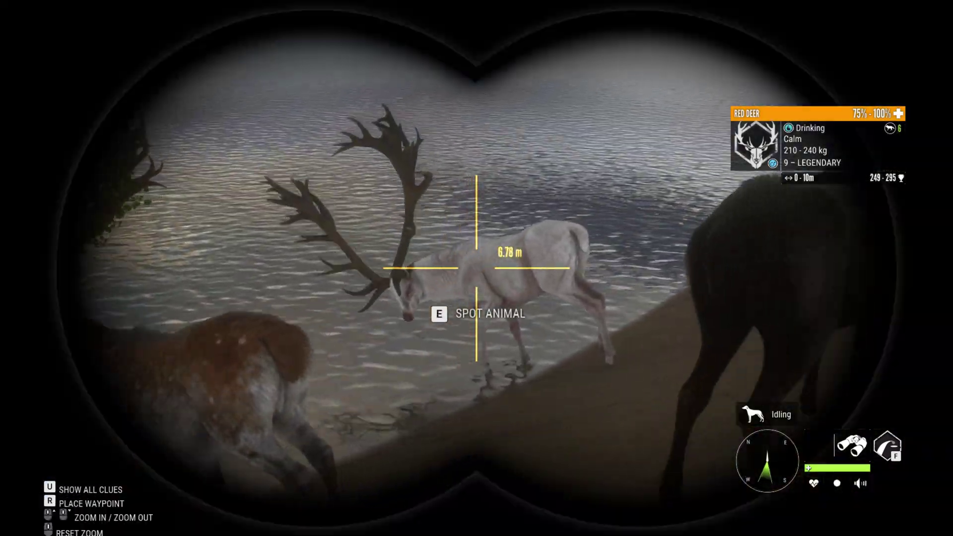
right_click(476, 268)
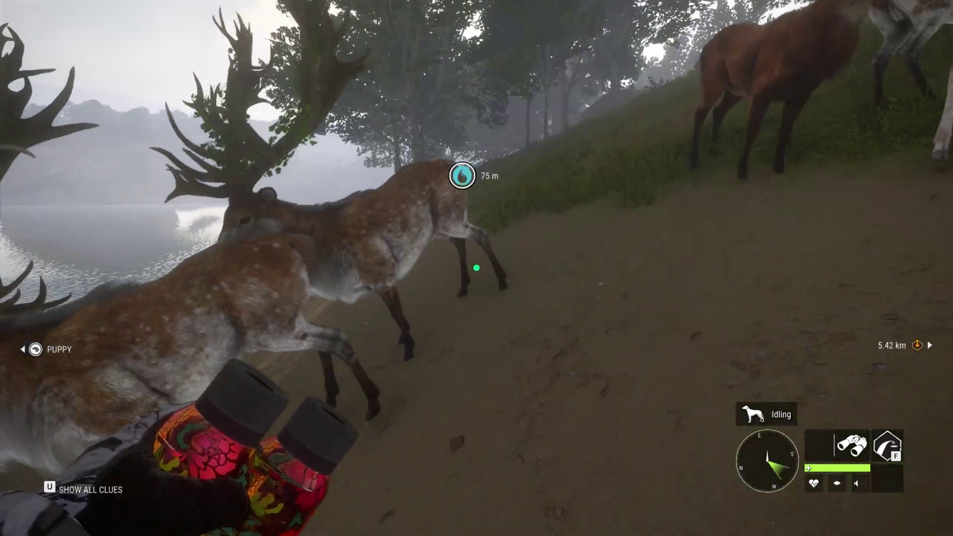
key("1")
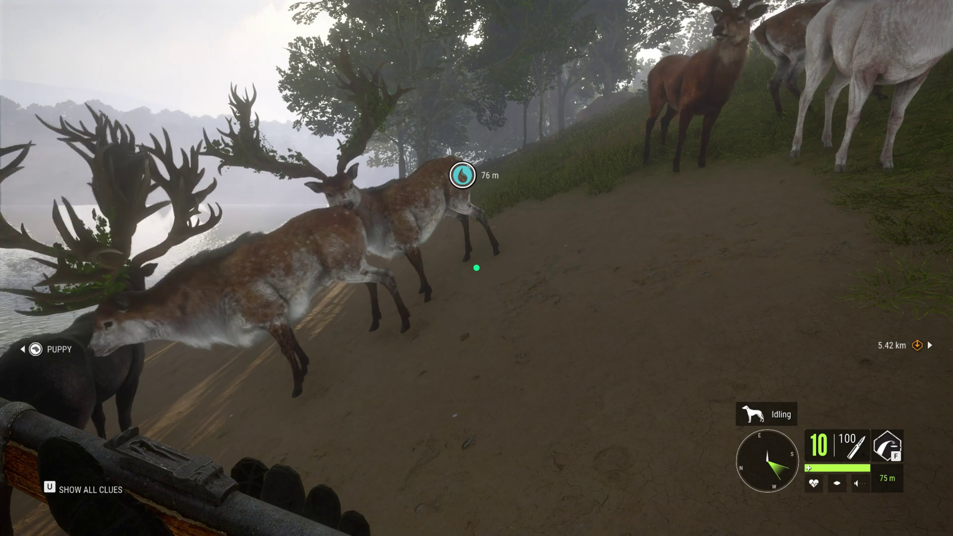
key("Escape")
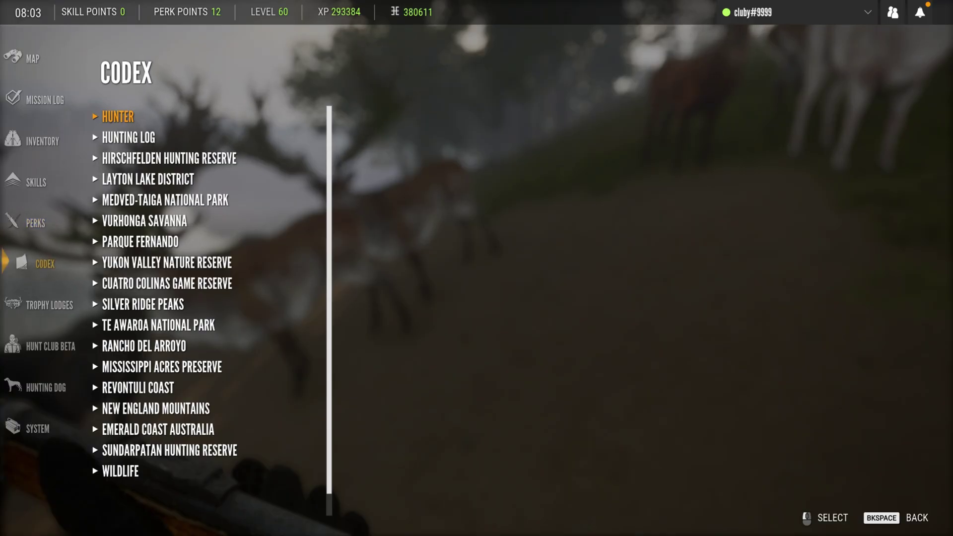
Step: Check in the Inventory that the Gandhare Rifle shows a 10-round magazine, then resume hunting
key("Escape")
key("Escape")
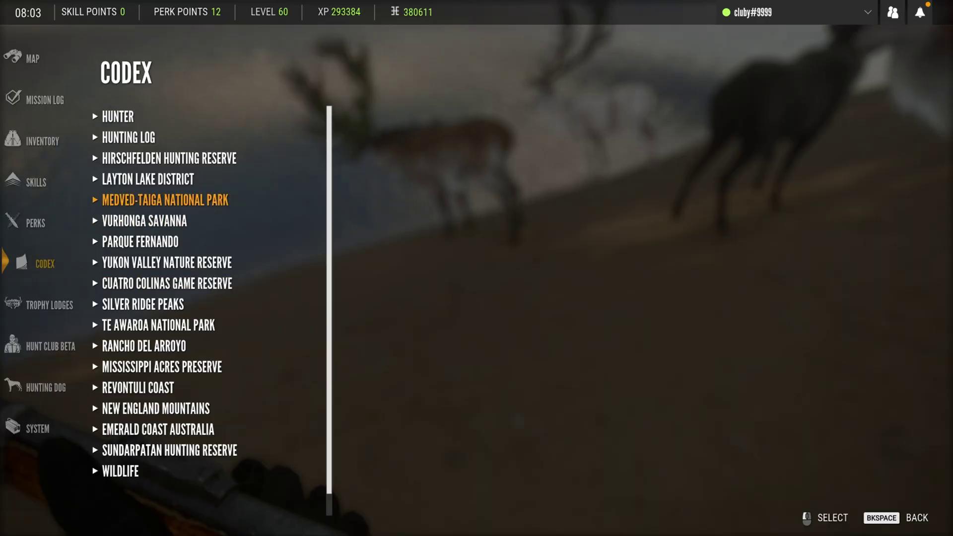
key("i")
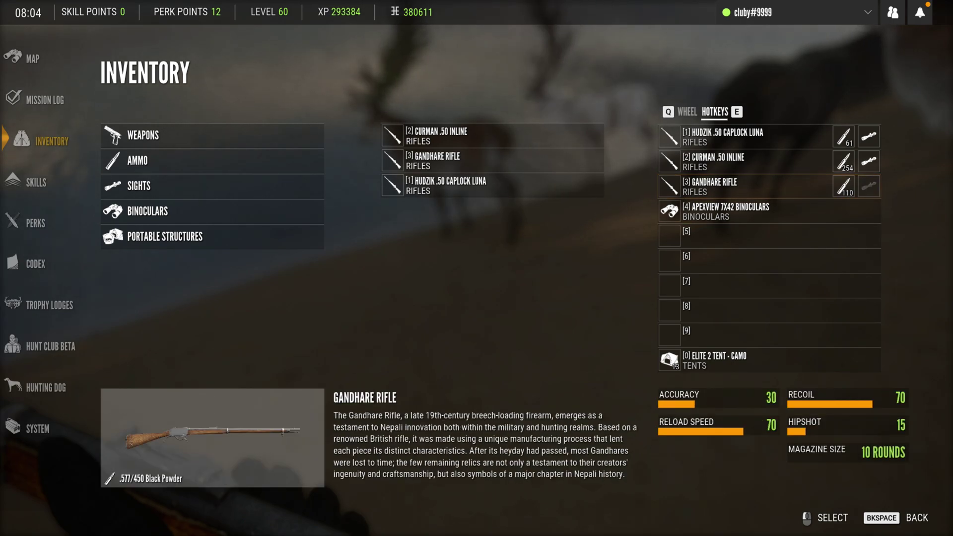
key("Escape")
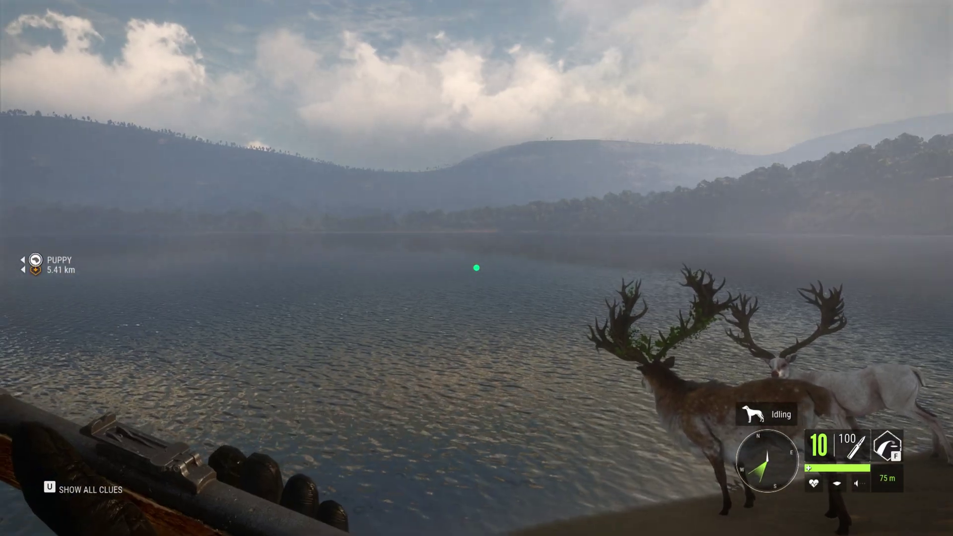
Step: Fire all ten Gandhare Rifle rounds over the lake, then confirm zero rounds in the inventory
left_click(477, 267)
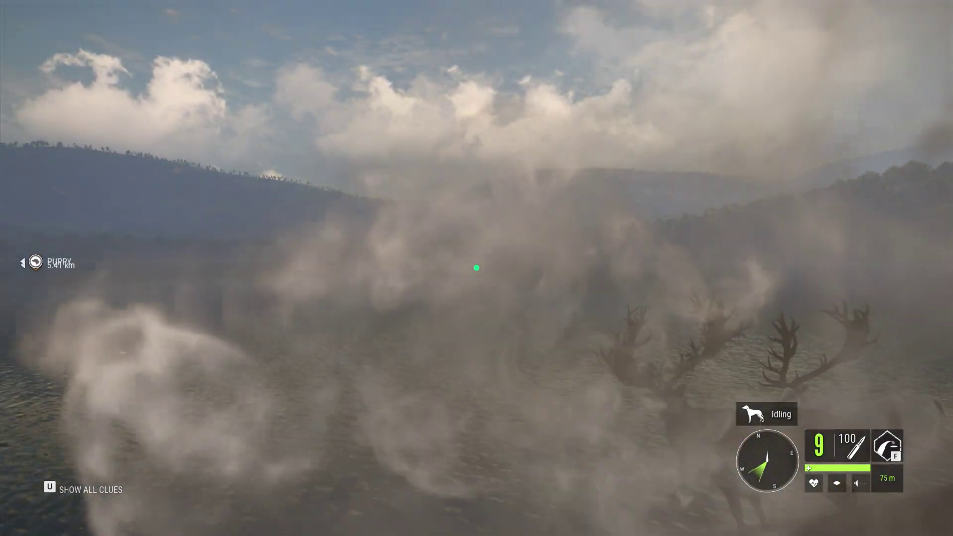
left_click(476, 268)
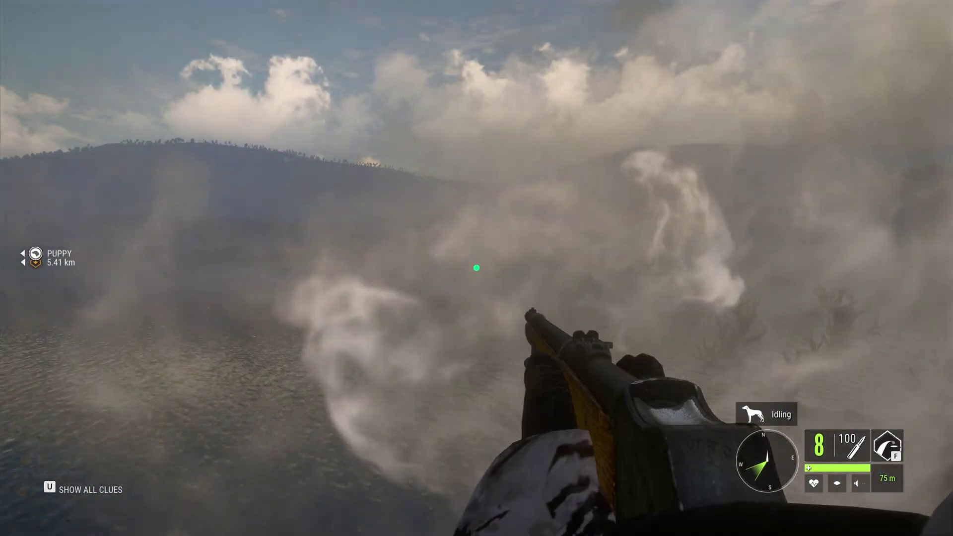
left_click(477, 267)
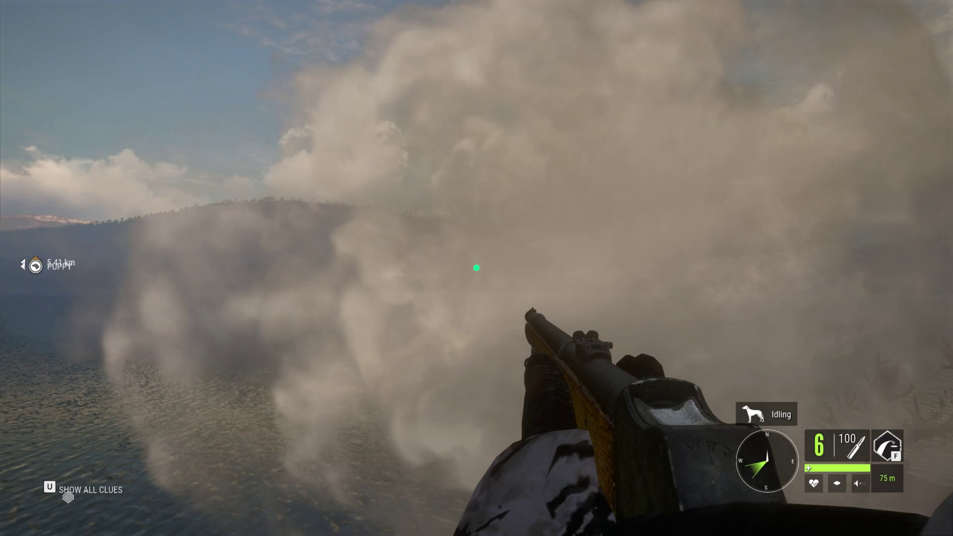
left_click(477, 268)
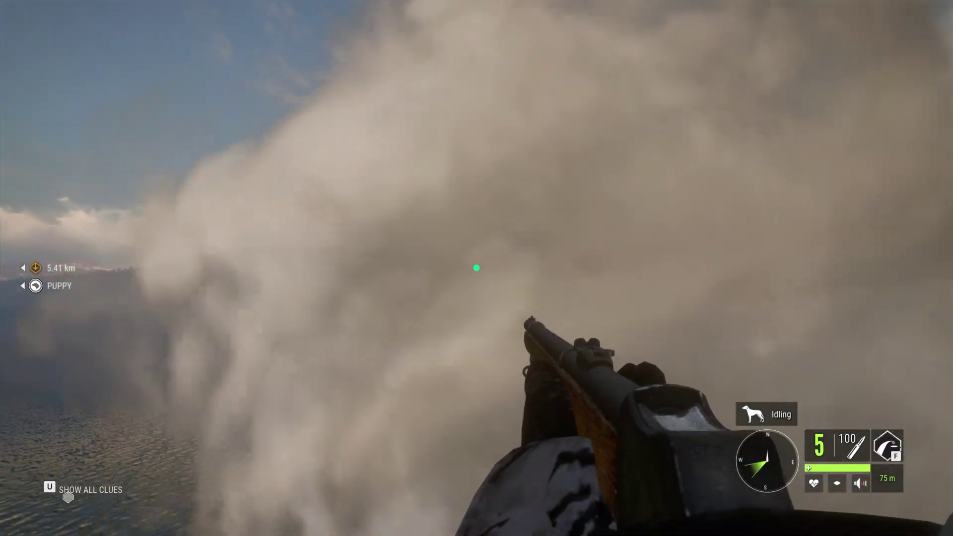
left_click(476, 267)
left_click(476, 267)
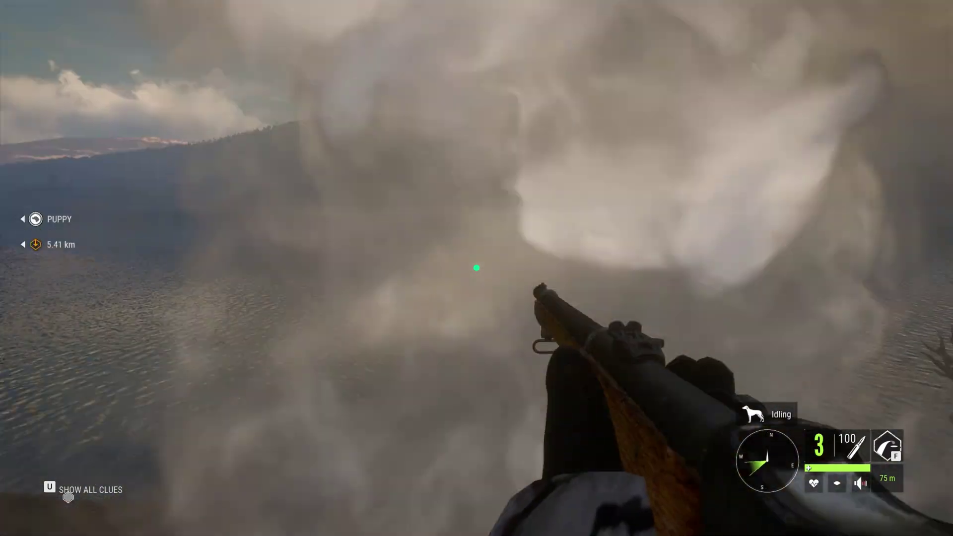
left_click(477, 267)
left_click(477, 268)
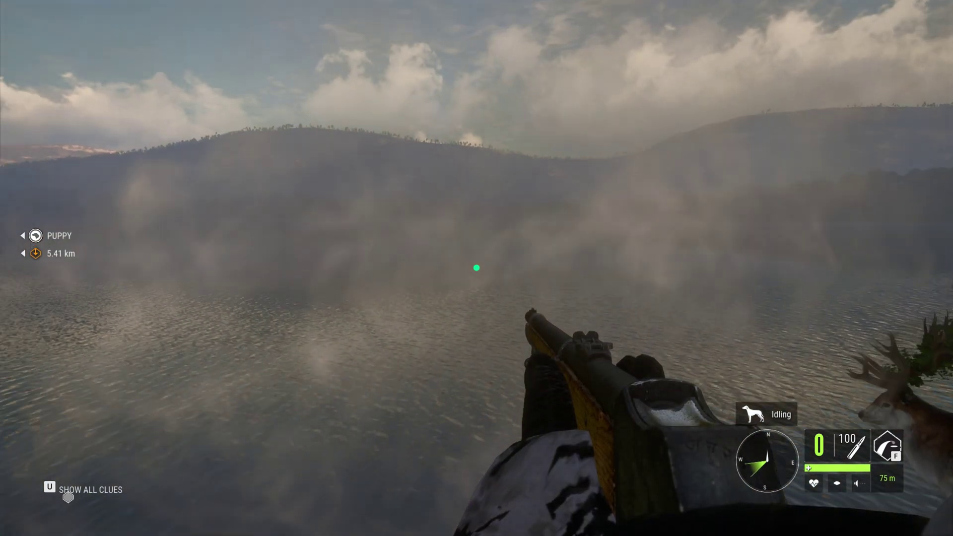
key("i")
key("i")
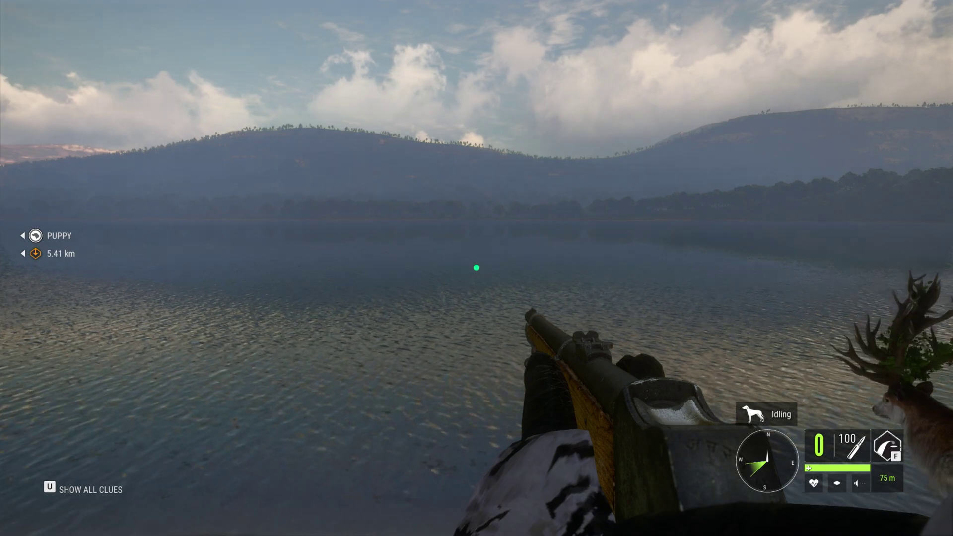